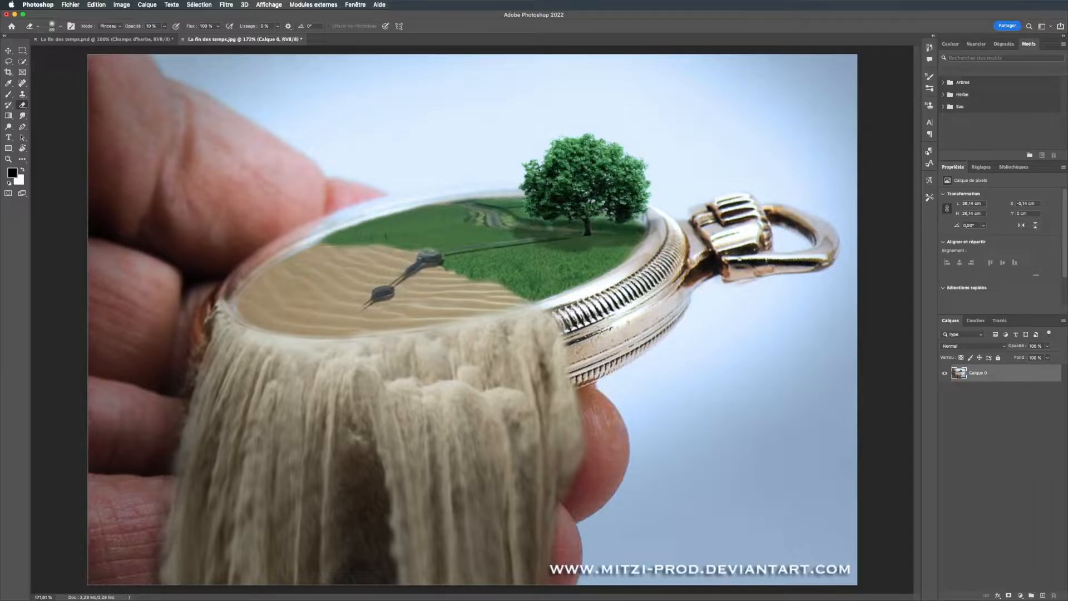
# Switch to the La fin des temps.psd document and try hiding the Sable and arbre.jpg layers over the watch photo.
pyautogui.hotkey('ctrl', 'Tab')
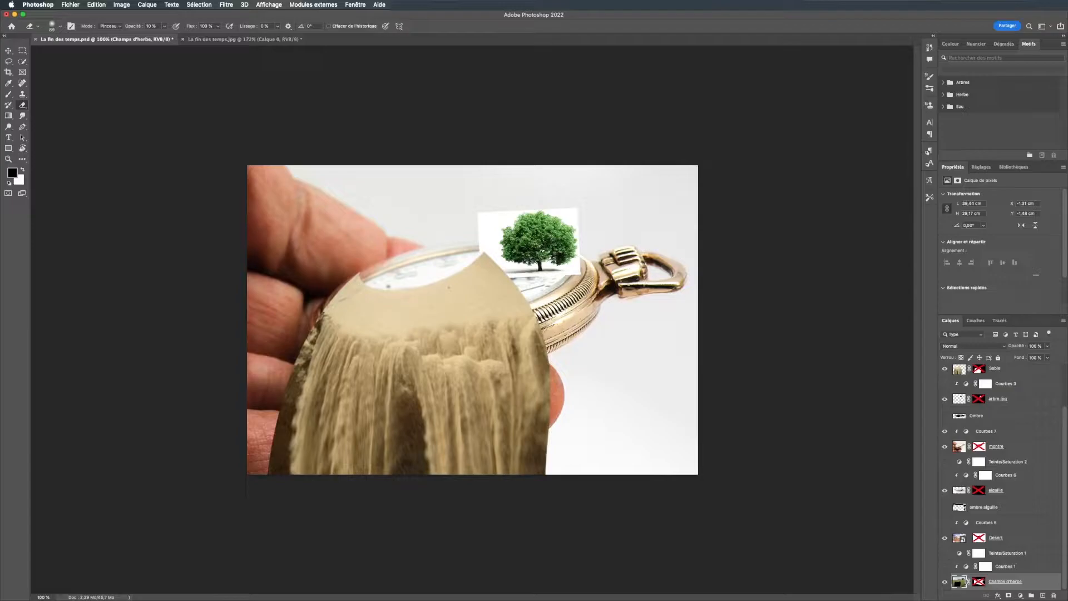
pyautogui.click(945, 369)
pyautogui.click(945, 399)
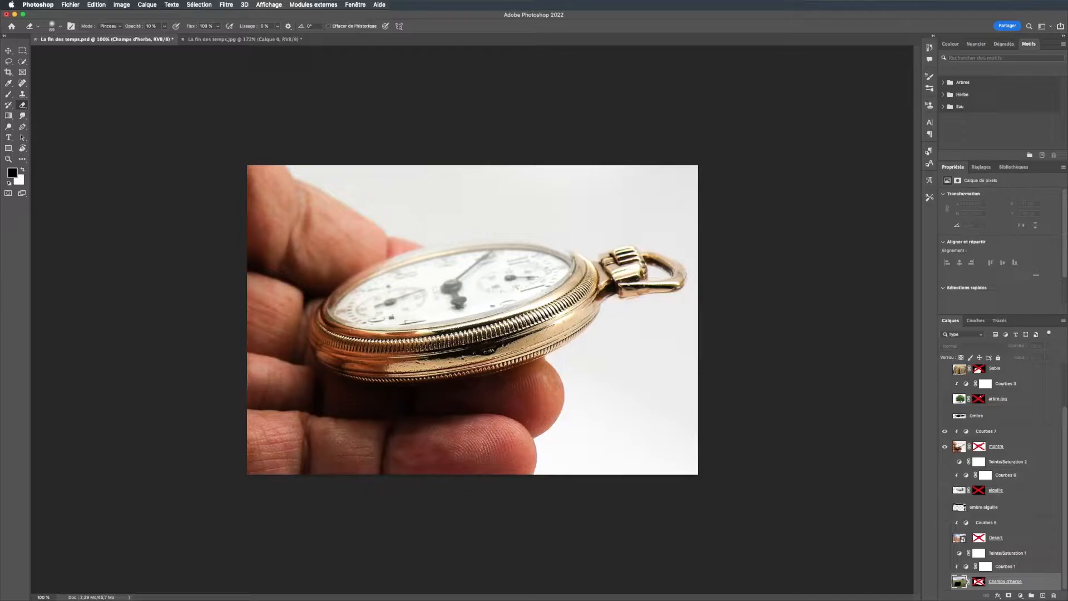
pyautogui.click(945, 399)
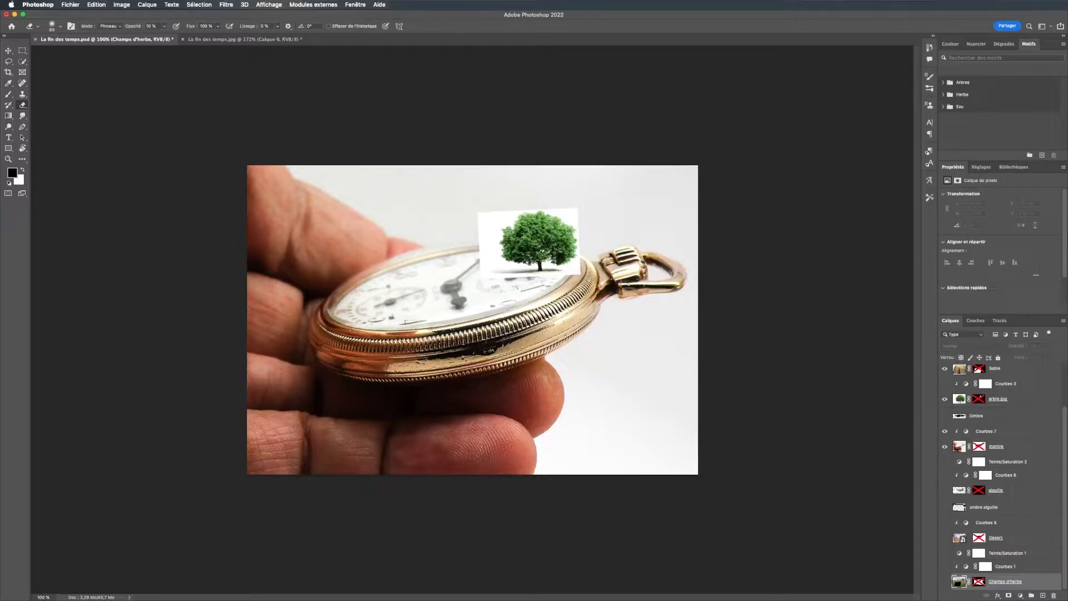
pyautogui.press('super+z')
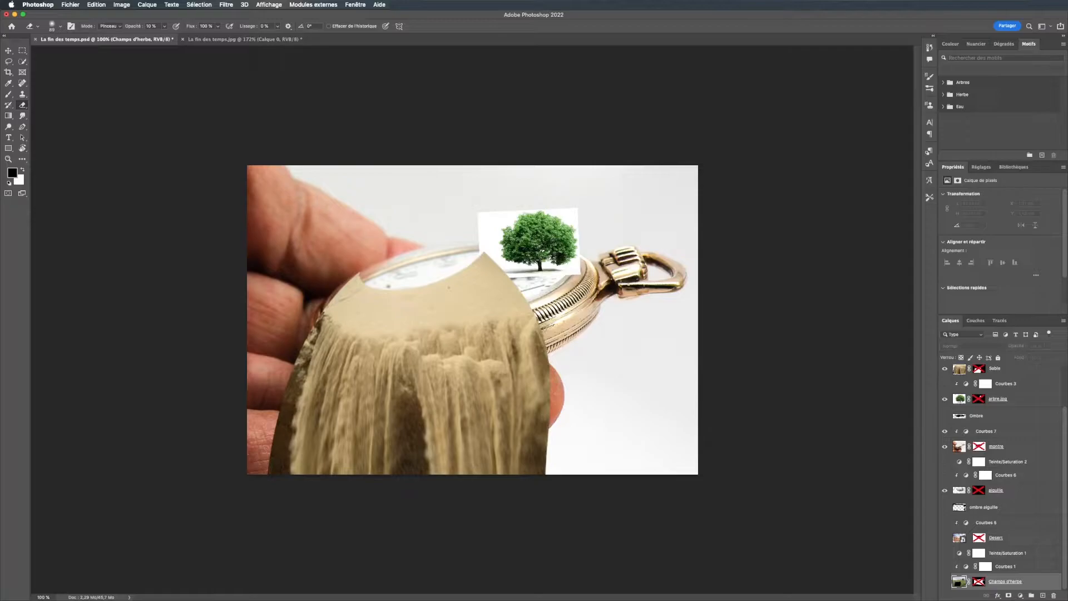
# Hide the montre, arbre.jpg, Sable, aiguille and Desert layers one after another to examine each source image.
pyautogui.click(945, 446)
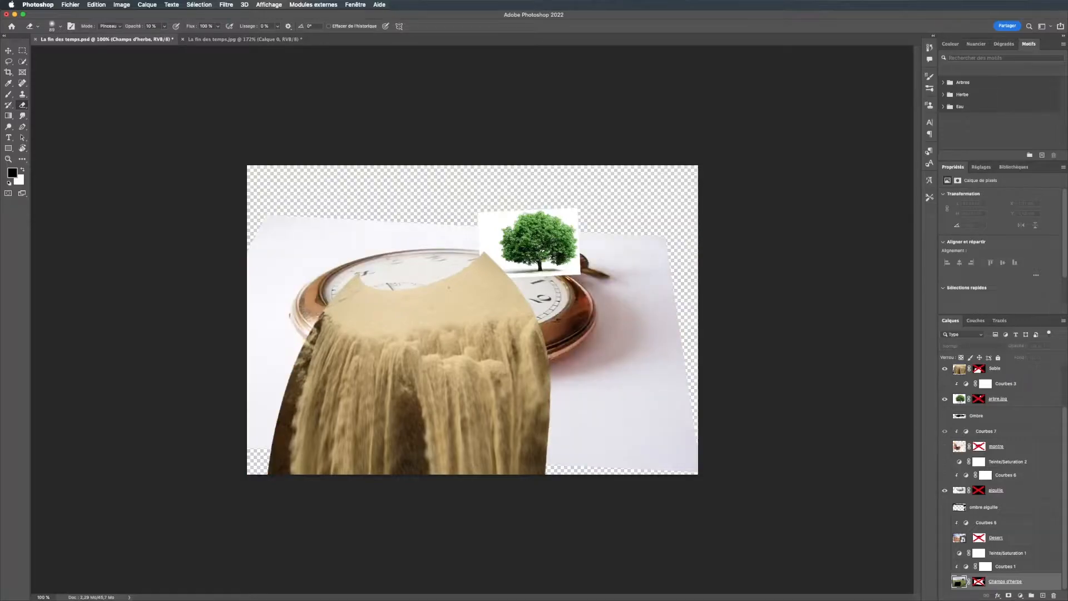
pyautogui.click(945, 399)
pyautogui.click(945, 368)
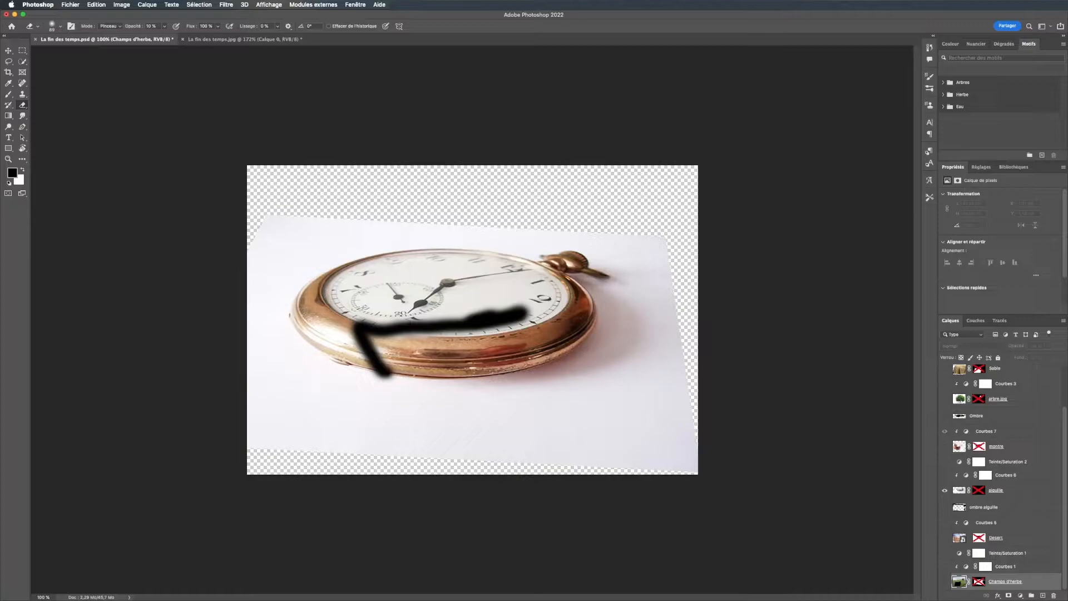
pyautogui.click(944, 490)
pyautogui.click(945, 538)
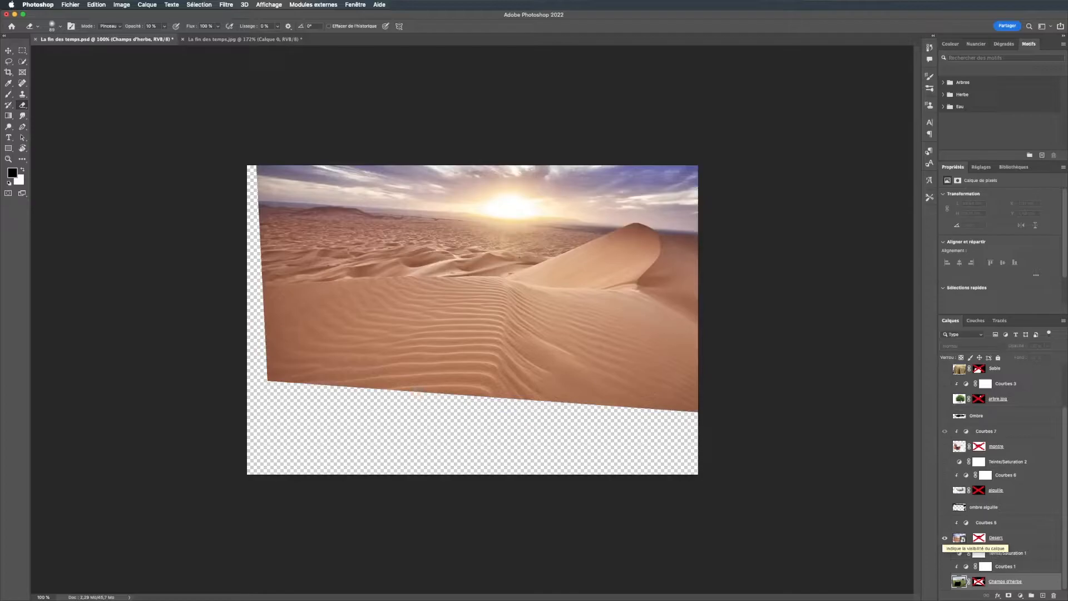
pyautogui.click(945, 538)
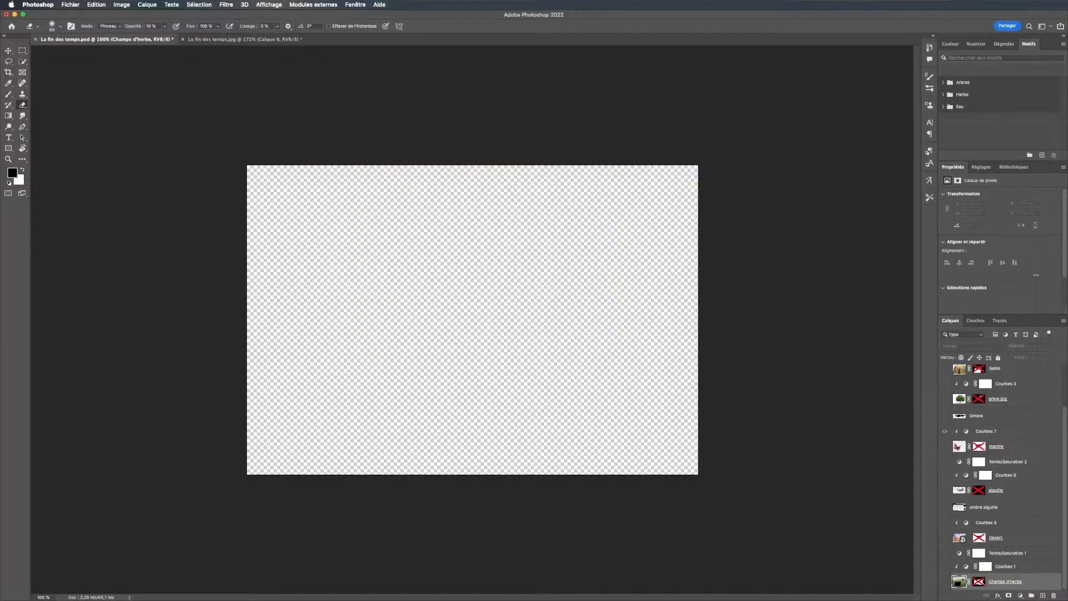
# Show the Champs d'herbe, Desert, aiguille, arbre.jpg and Sable layers again, from the lowest one upward.
pyautogui.click(944, 581)
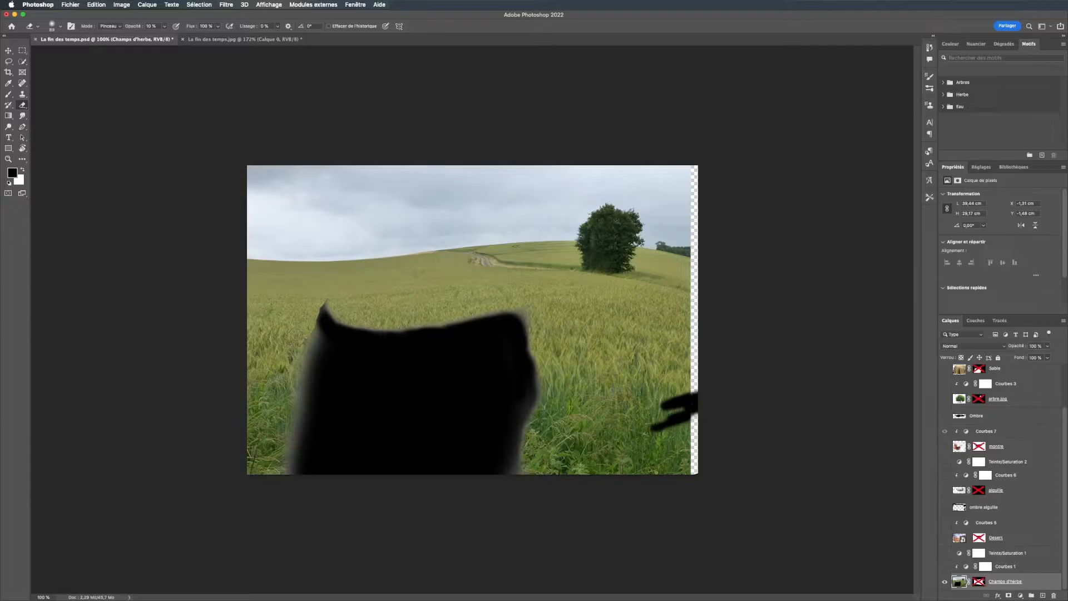
pyautogui.click(945, 537)
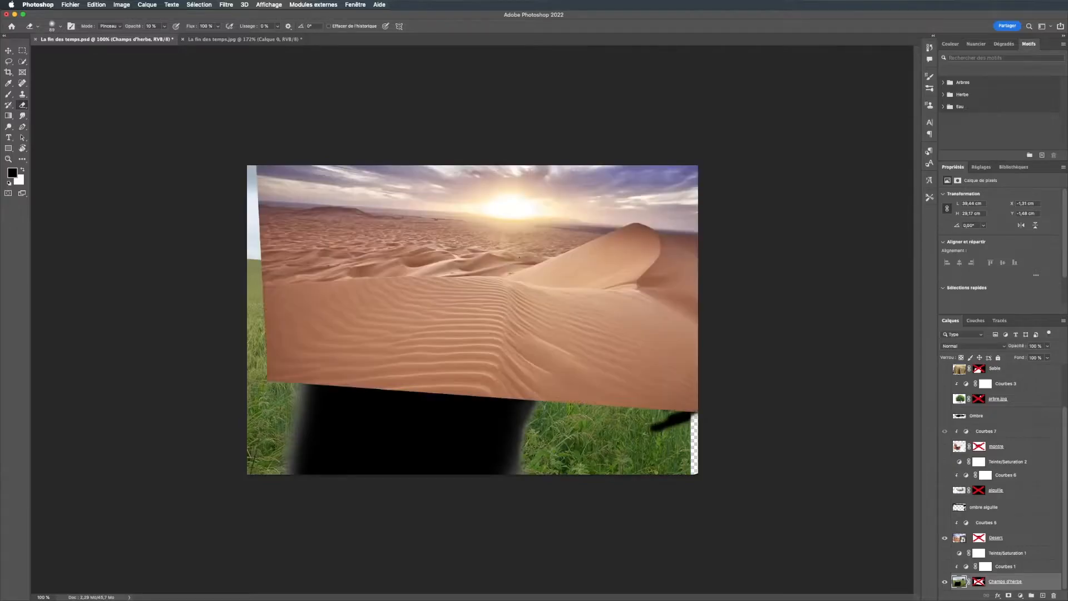
pyautogui.click(945, 490)
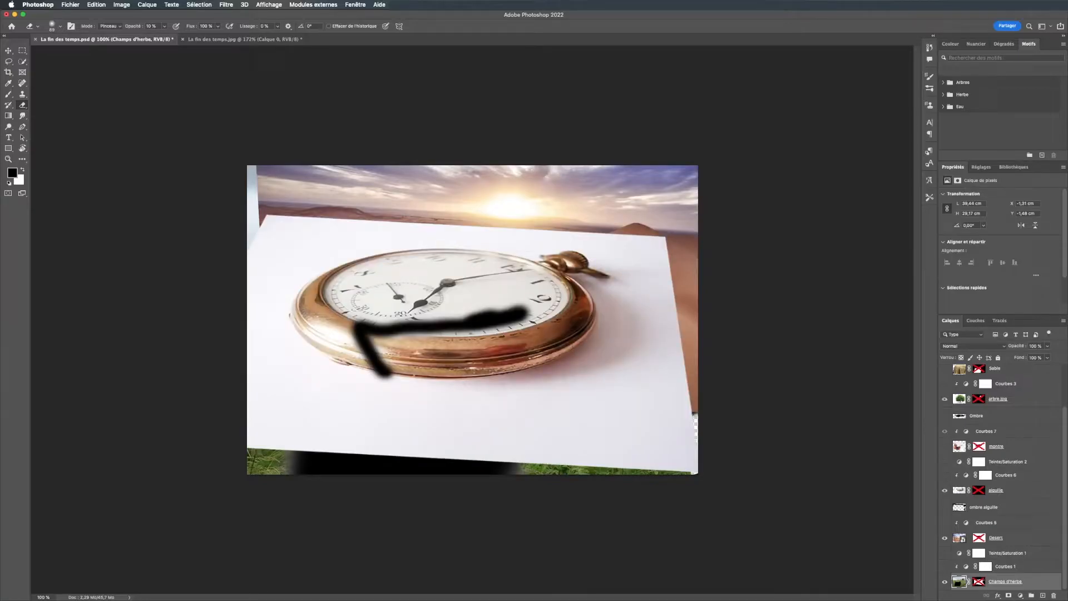
pyautogui.click(945, 399)
pyautogui.scroll(2, 990, 478)
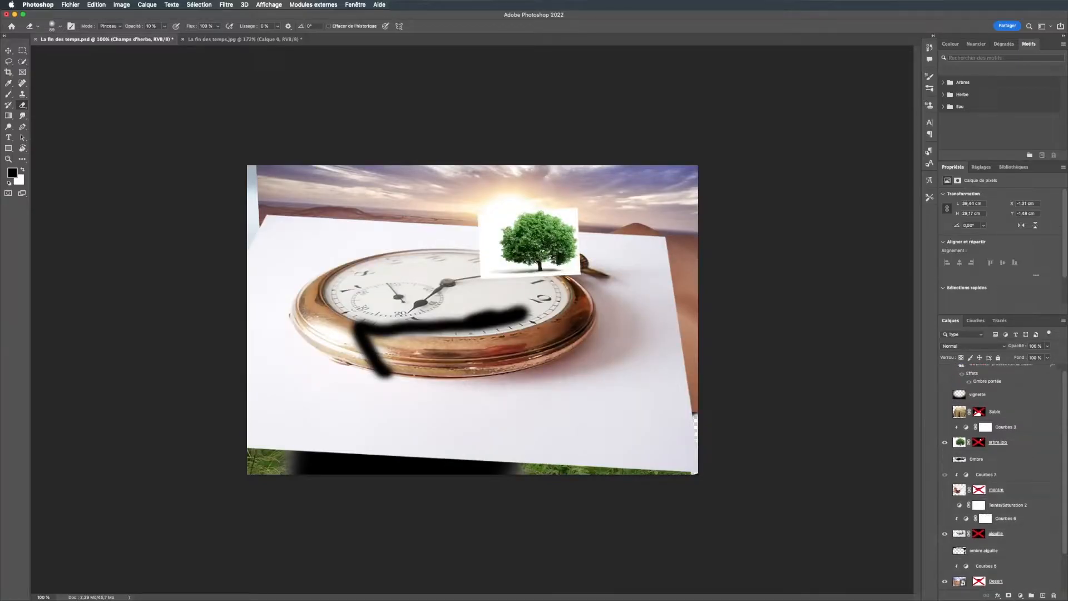
pyautogui.scroll(-2, 1001, 479)
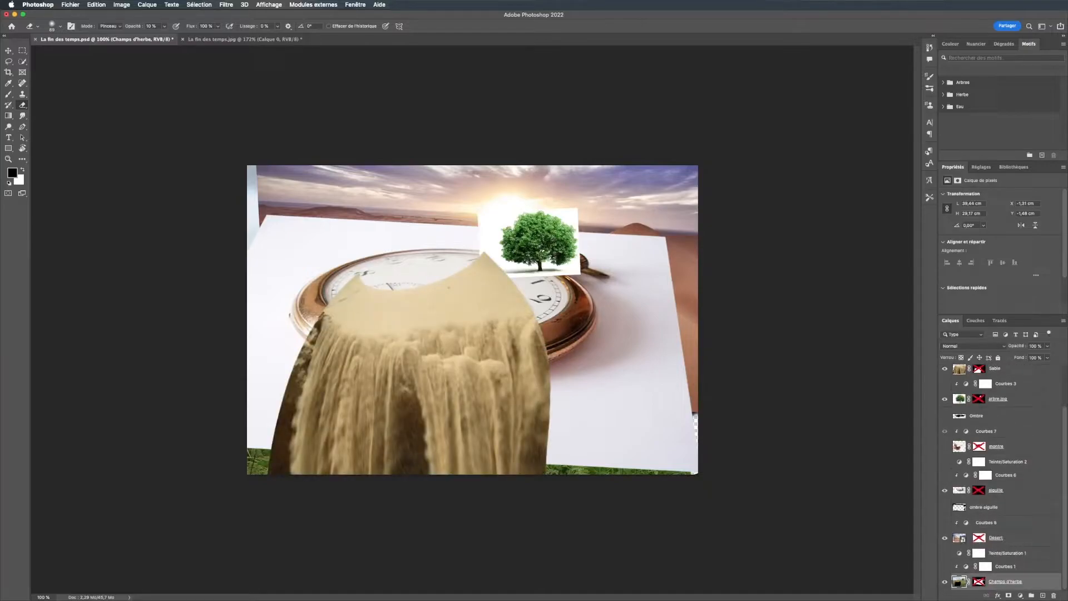
# Enable the layer masks of the Champs d'herbe, Desert and aiguille layers.
pyautogui.rightClick(979, 582)
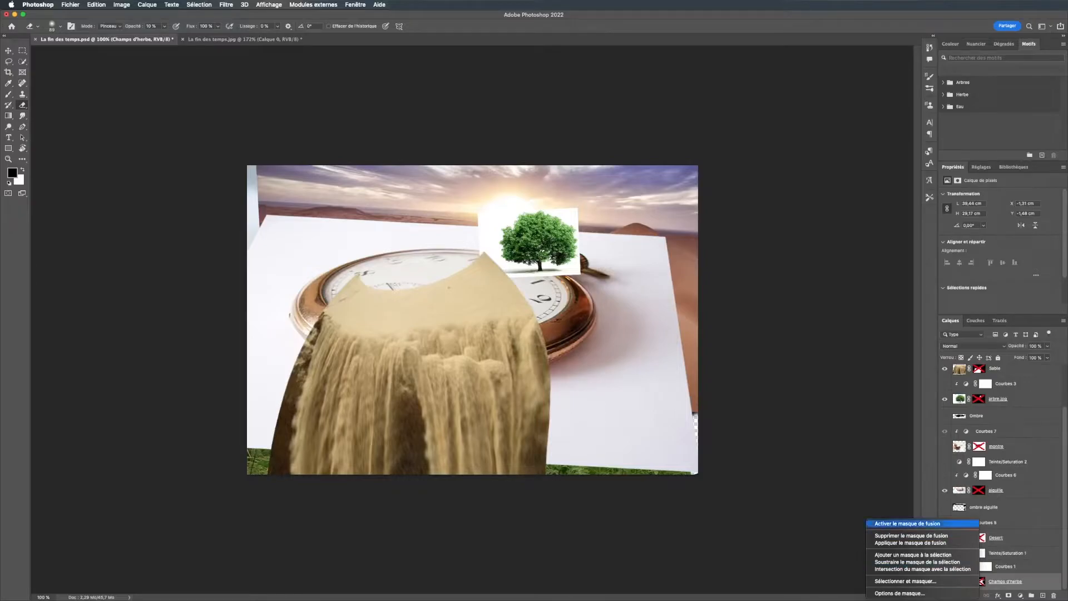
pyautogui.click(907, 524)
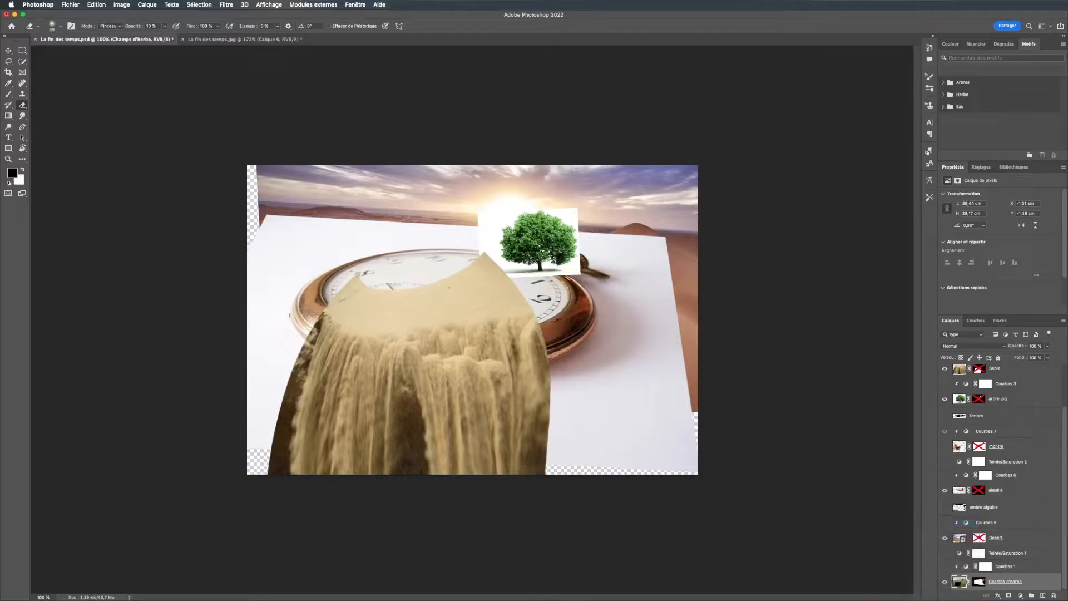
pyautogui.rightClick(980, 538)
pyautogui.click(908, 524)
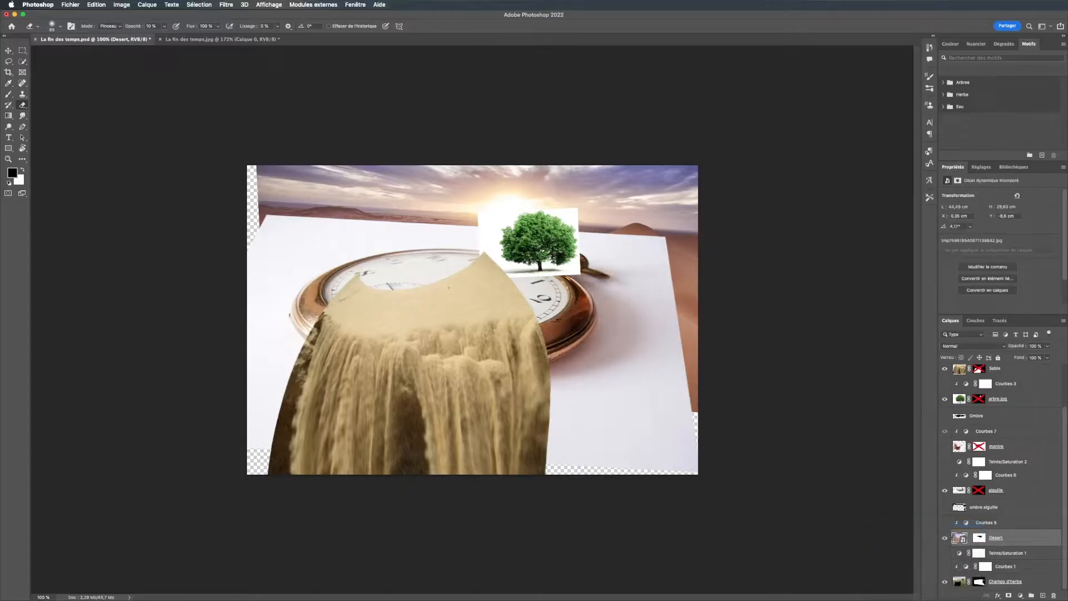
pyautogui.rightClick(980, 491)
pyautogui.click(907, 490)
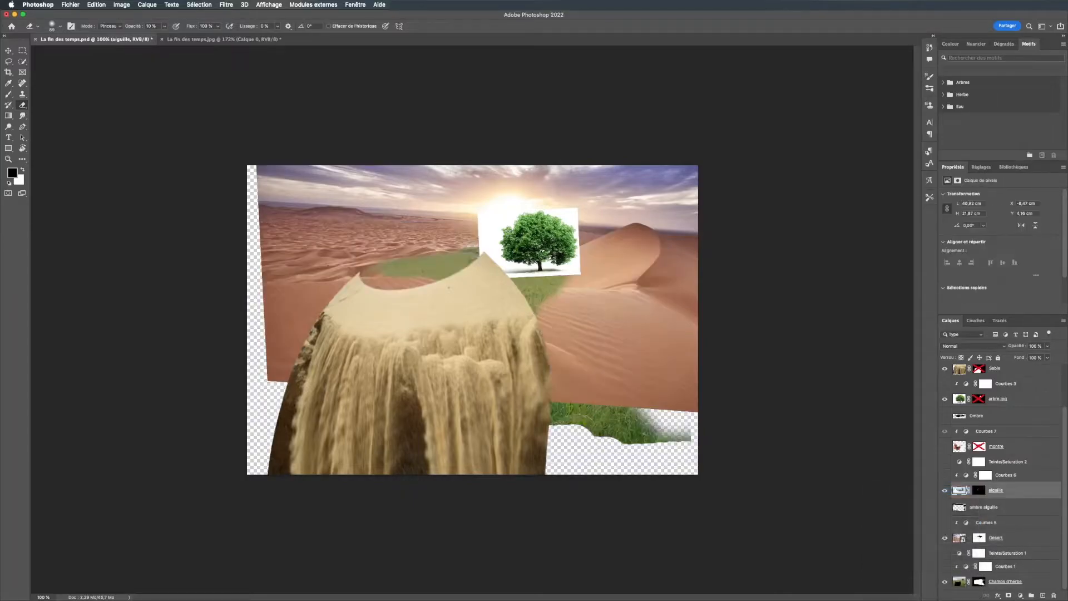
# Enable the layer masks of the montre, arbre.jpg and Sable layers, and show the montre layer.
pyautogui.rightClick(979, 446)
pyautogui.click(908, 447)
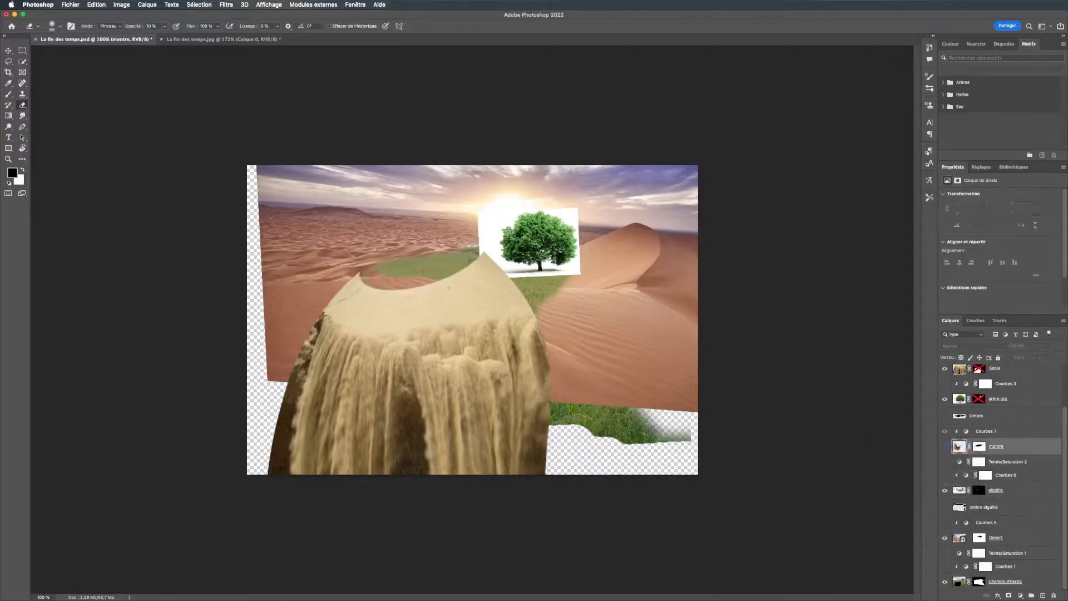
pyautogui.rightClick(979, 399)
pyautogui.click(907, 403)
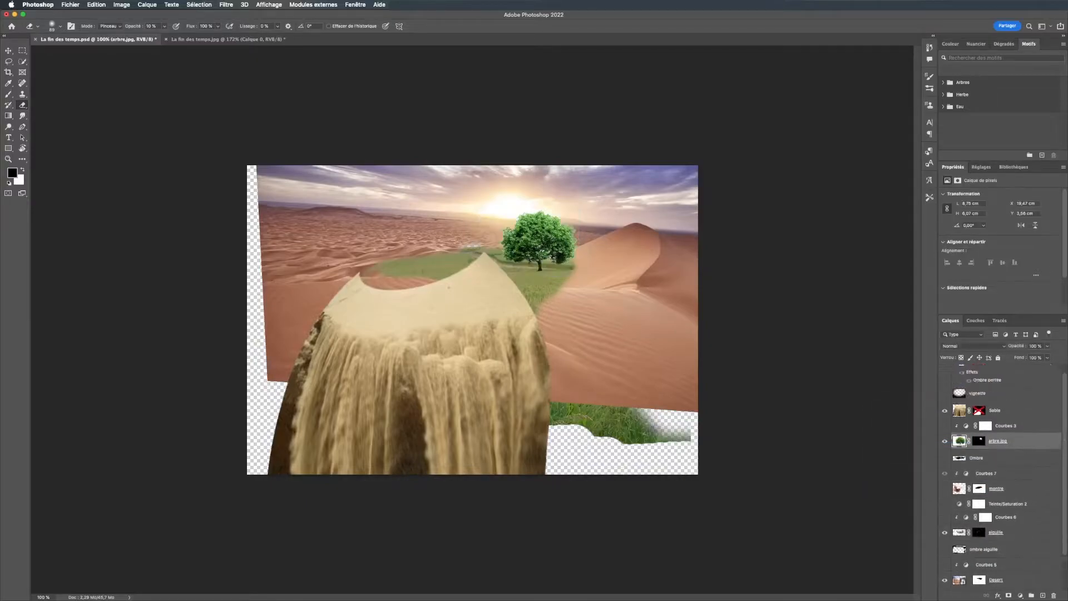
pyautogui.rightClick(980, 411)
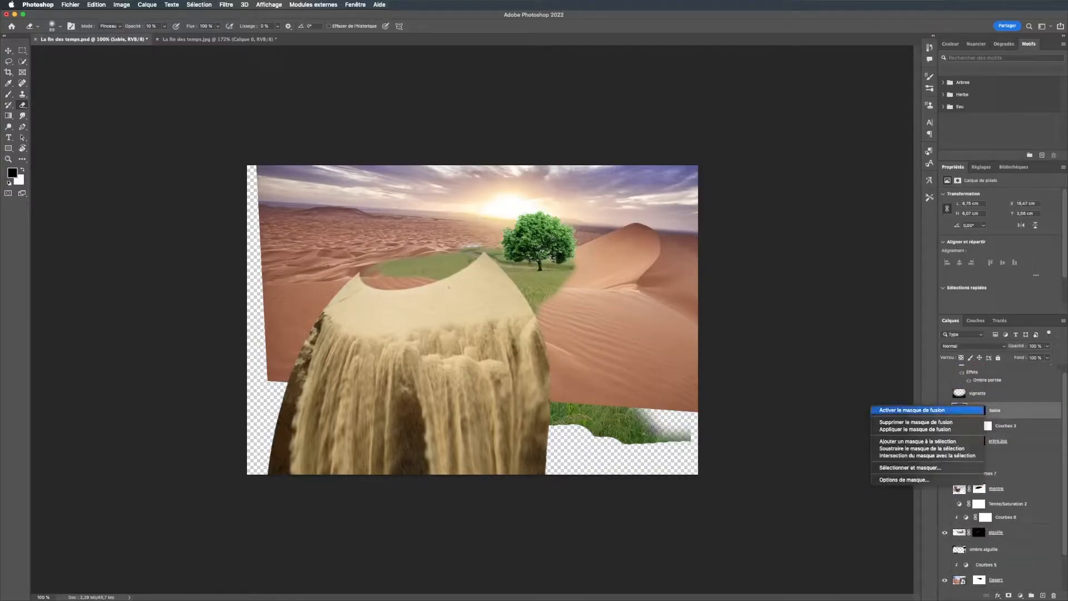
pyautogui.click(913, 410)
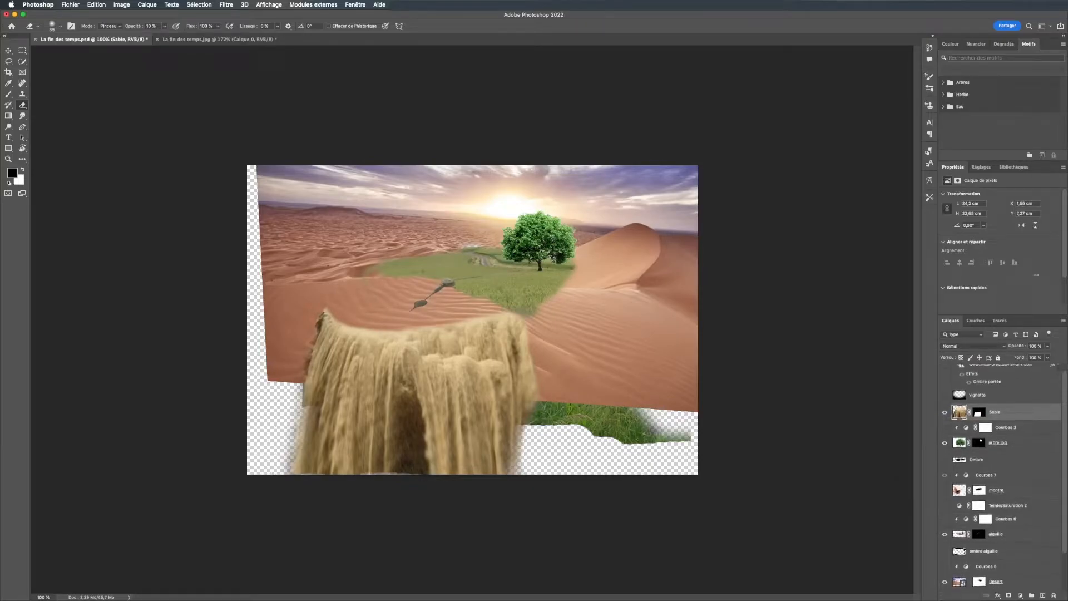
pyautogui.click(945, 489)
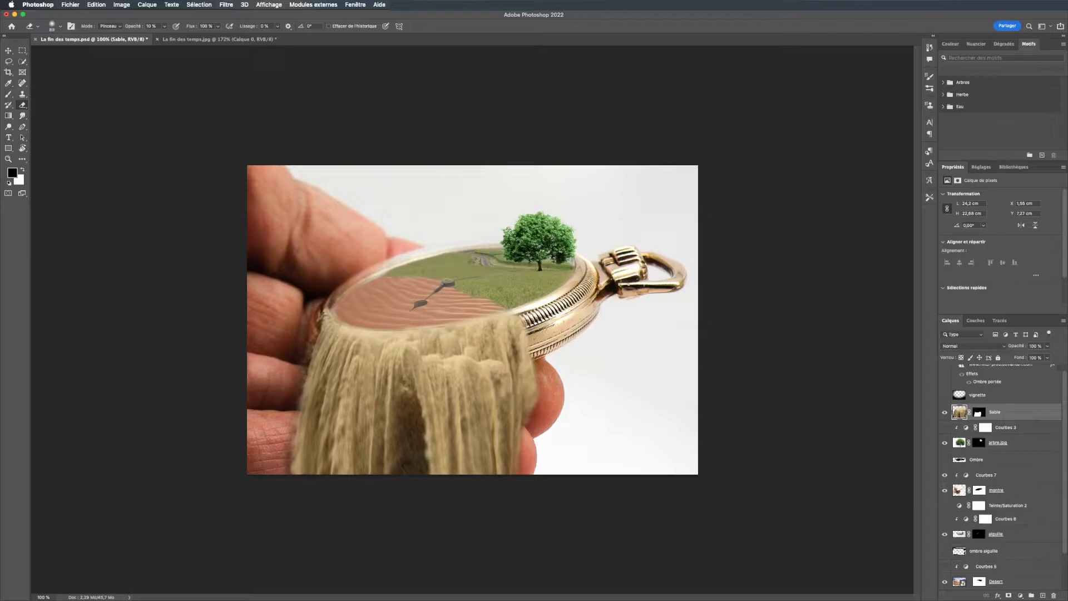
# Hide a small patch of grass by painting black on the Champs d'herbe mask with a soft round brush, and restore it in white.
pyautogui.press('super+plus')
pyautogui.press('super+plus')
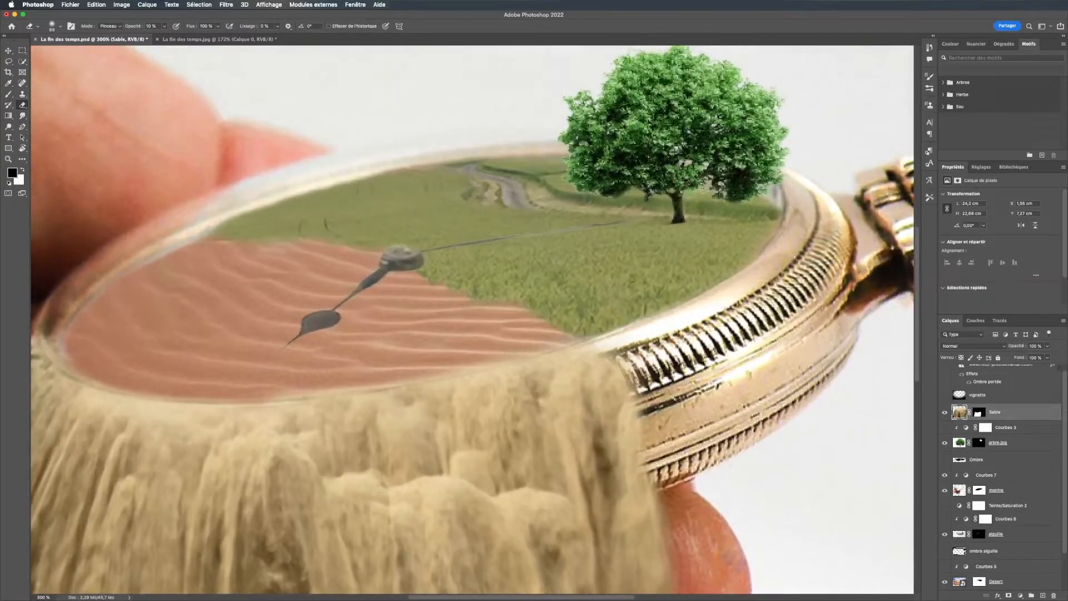
pyautogui.scroll(-3, 1002, 479)
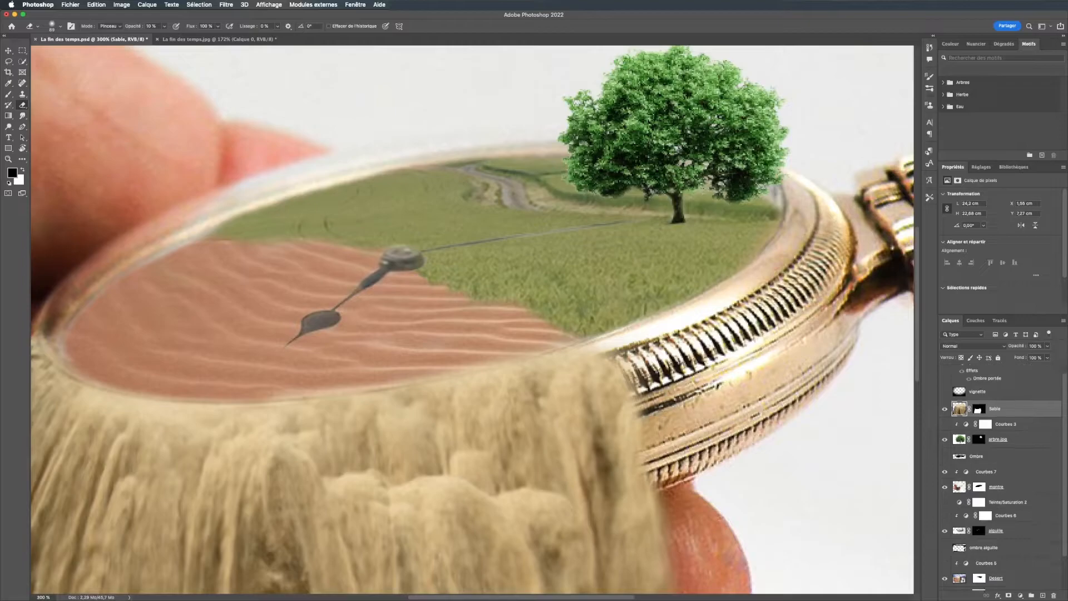
pyautogui.scroll(-2, 1002, 478)
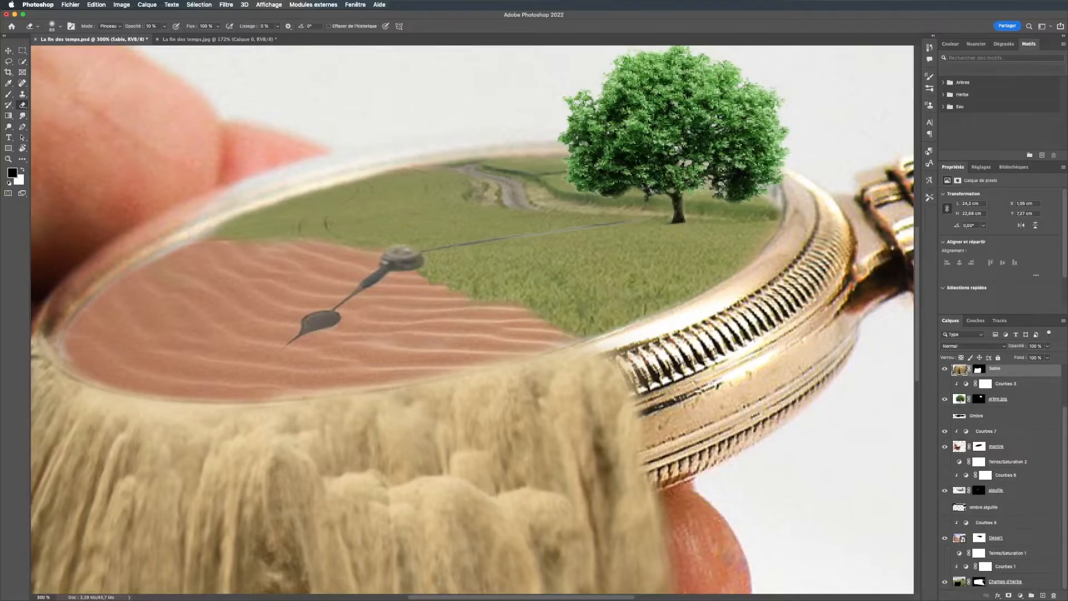
pyautogui.click(979, 582)
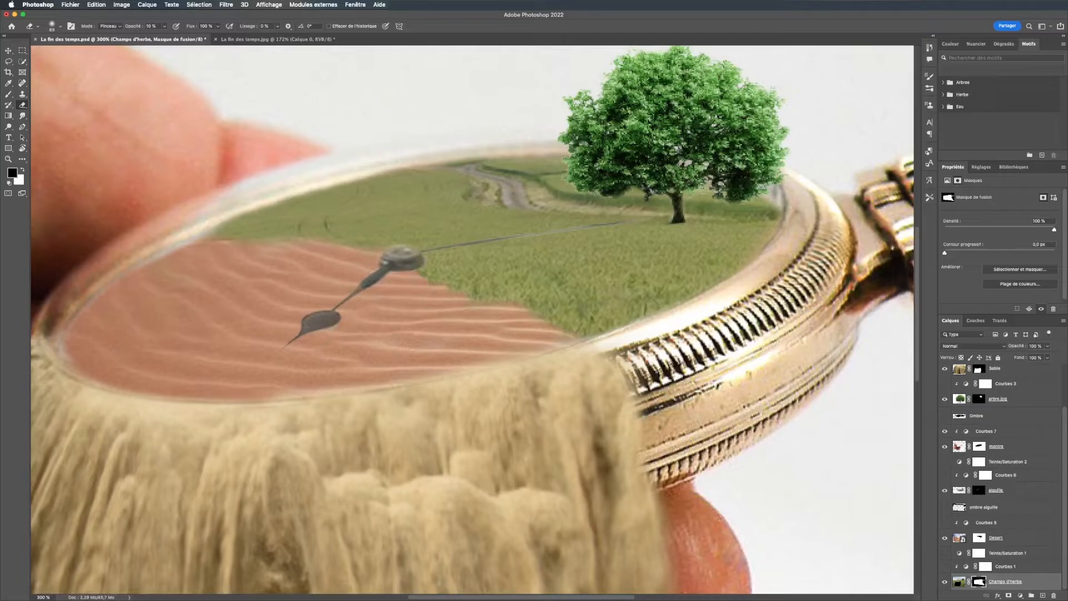
pyautogui.press('b')
pyautogui.rightClick(527, 292)
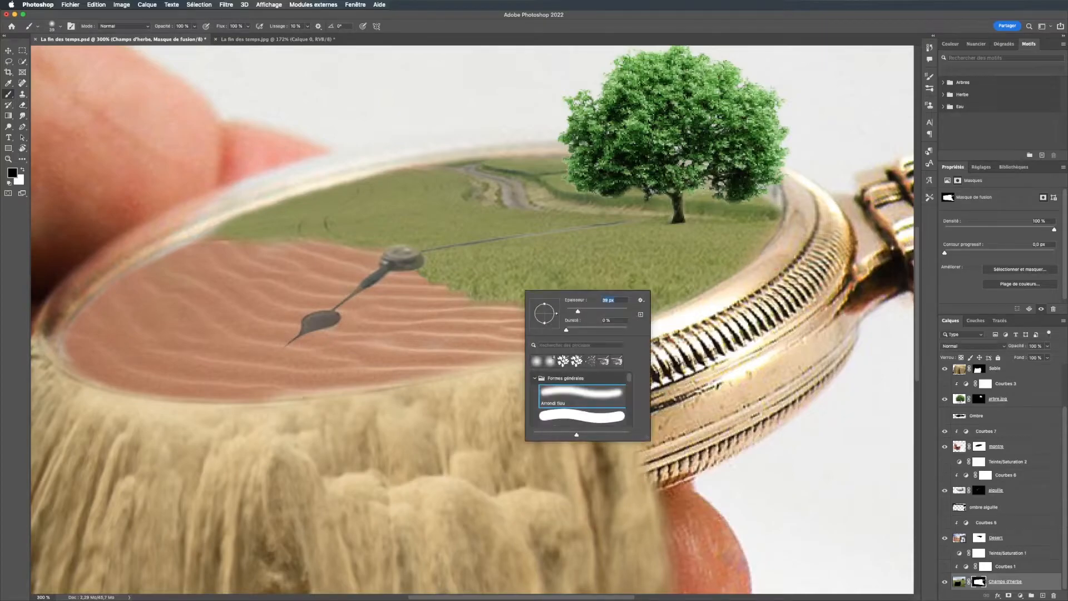
pyautogui.press('Return')
pyautogui.click(504, 289)
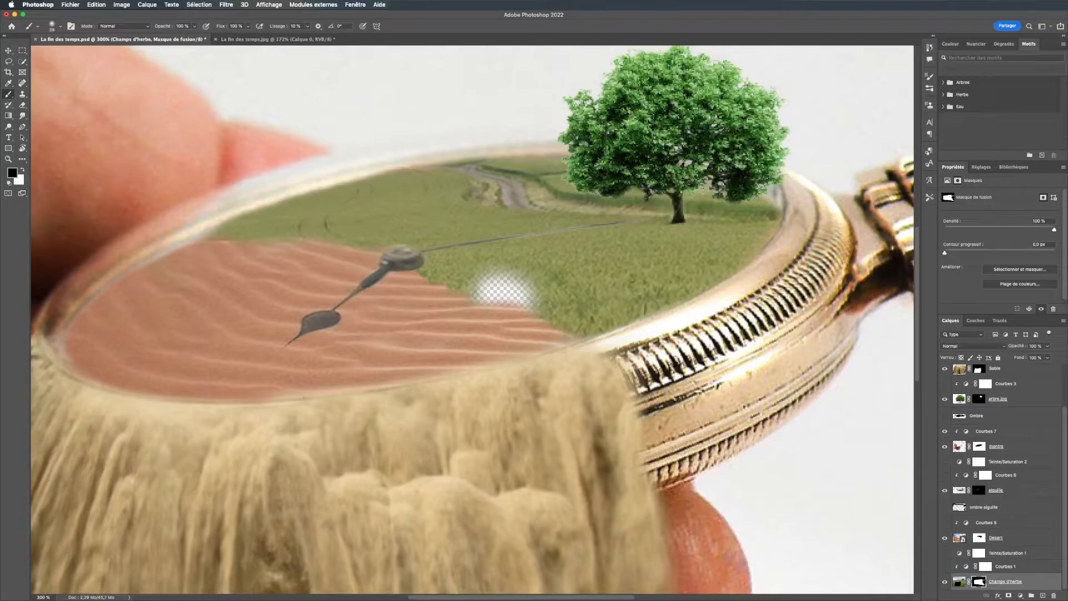
pyautogui.press('x')
pyautogui.moveTo(534, 307)
pyautogui.mouseDown()
pyautogui.moveTo(476, 288)
pyautogui.moveTo(521, 281)
pyautogui.mouseUp()
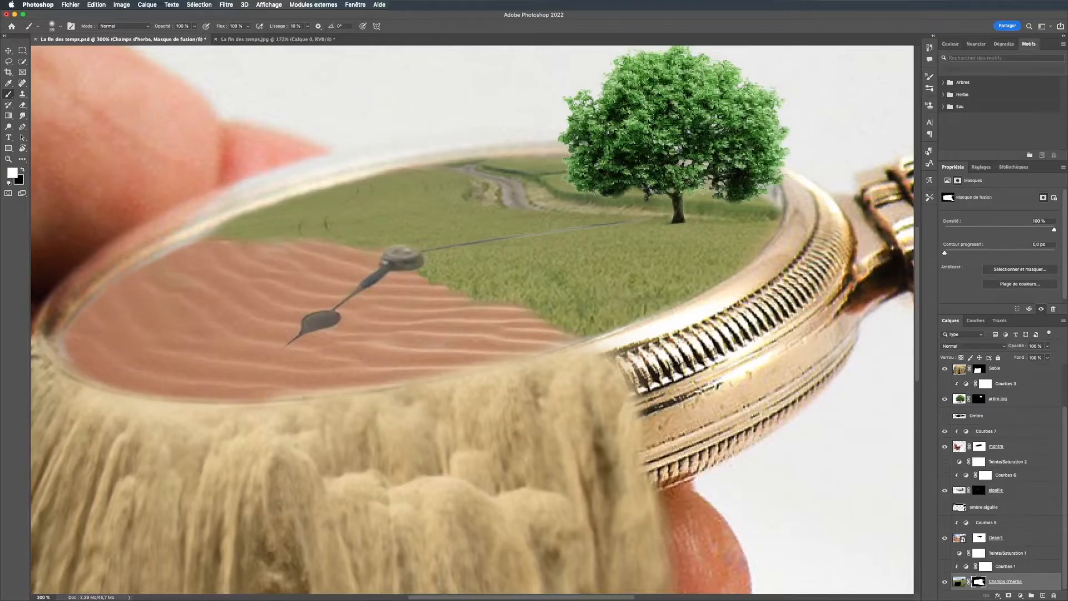
# On the Desert layer mask, brush in extra sand with white, and paint black to uncover grass on the dial's lower right area.
pyautogui.click(996, 538)
pyautogui.press('x')
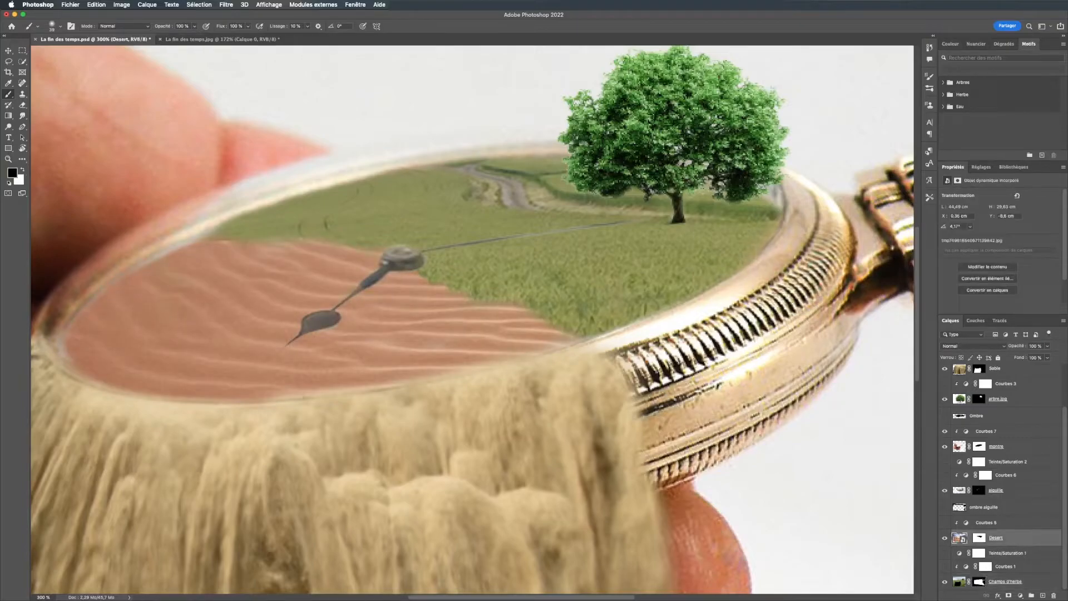
pyautogui.click(979, 538)
pyautogui.press('x')
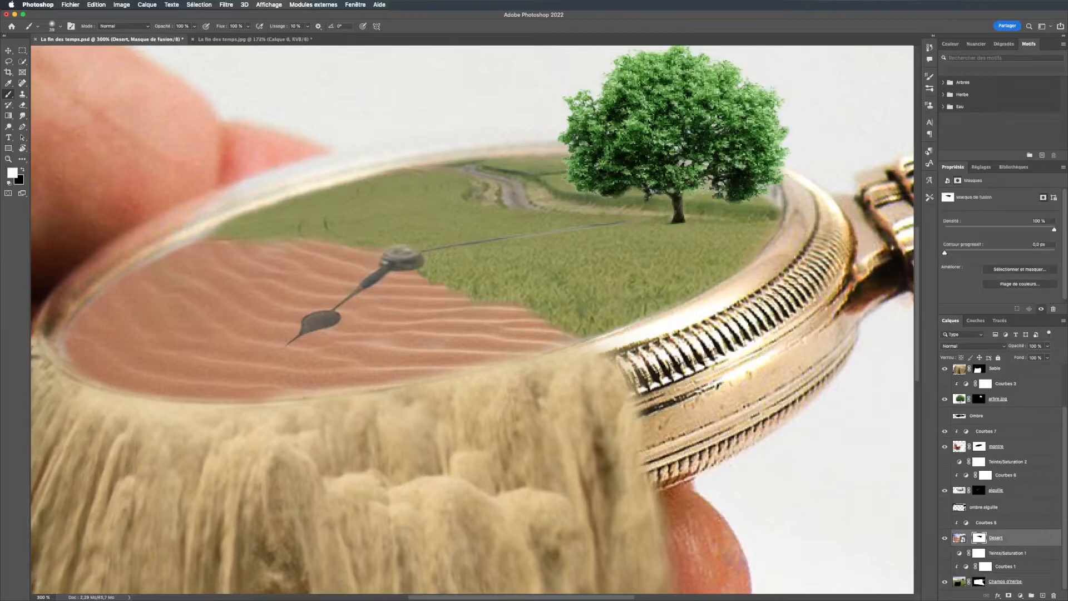
pyautogui.moveTo(579, 328)
pyautogui.mouseDown()
pyautogui.moveTo(529, 300)
pyautogui.moveTo(523, 317)
pyautogui.moveTo(473, 315)
pyautogui.mouseUp()
pyautogui.press('x')
pyautogui.moveTo(543, 342)
pyautogui.mouseDown()
pyautogui.moveTo(461, 322)
pyautogui.moveTo(415, 292)
pyautogui.mouseUp()
pyautogui.moveTo(451, 334)
pyautogui.mouseDown()
pyautogui.moveTo(512, 359)
pyautogui.moveTo(431, 334)
pyautogui.mouseUp()
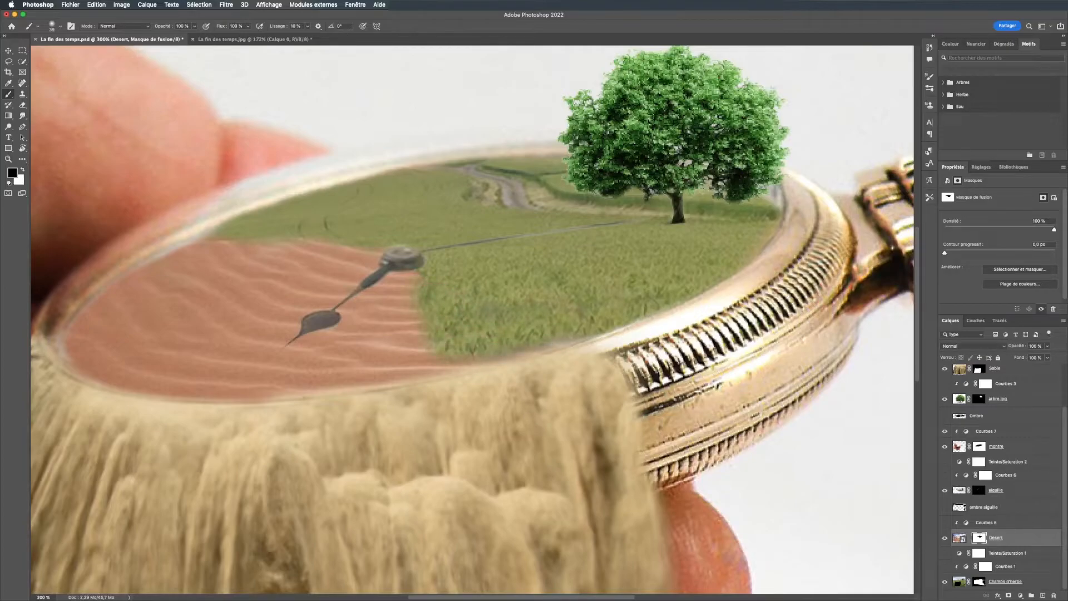
# Reshape the sand and grass boundary on the Desert mask, painting black beside the watch hands and white to bring sand back toward the rim.
pyautogui.moveTo(334, 248)
pyautogui.mouseDown()
pyautogui.moveTo(231, 245)
pyautogui.moveTo(365, 273)
pyautogui.moveTo(409, 298)
pyautogui.moveTo(400, 317)
pyautogui.moveTo(326, 295)
pyautogui.moveTo(429, 351)
pyautogui.moveTo(367, 308)
pyautogui.mouseUp()
pyautogui.press('x')
pyautogui.moveTo(476, 350)
pyautogui.mouseDown()
pyautogui.moveTo(492, 334)
pyautogui.moveTo(275, 289)
pyautogui.moveTo(210, 262)
pyautogui.mouseUp()
pyautogui.moveTo(334, 282); pyautogui.dragTo(318, 276)
pyautogui.moveTo(506, 357)
pyautogui.mouseDown()
pyautogui.moveTo(487, 321)
pyautogui.moveTo(459, 303)
pyautogui.mouseUp()
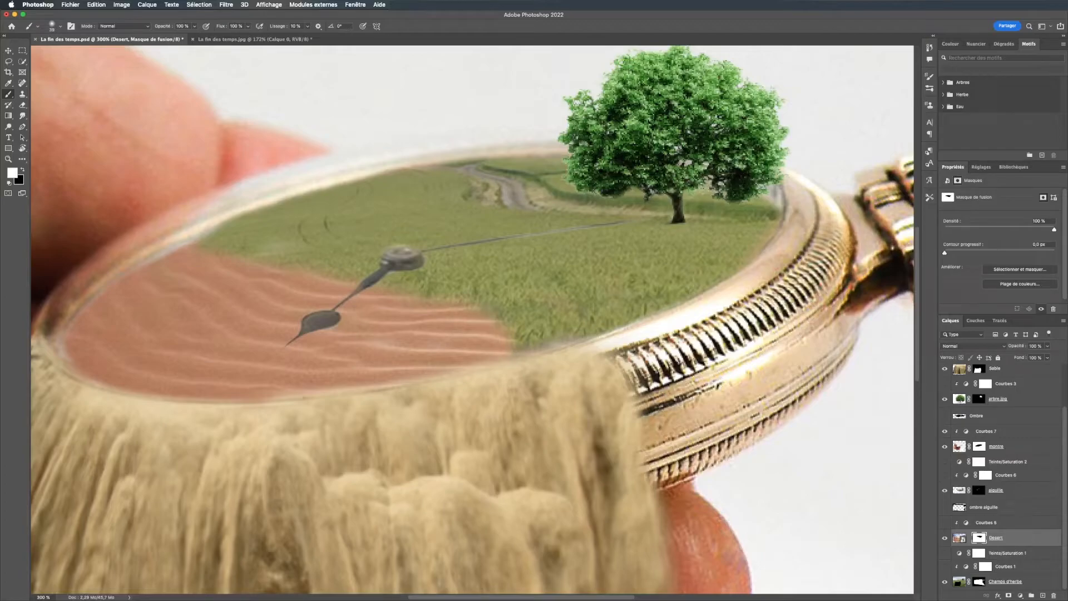
pyautogui.moveTo(528, 348)
pyautogui.mouseDown()
pyautogui.moveTo(506, 314)
pyautogui.moveTo(481, 307)
pyautogui.mouseUp()
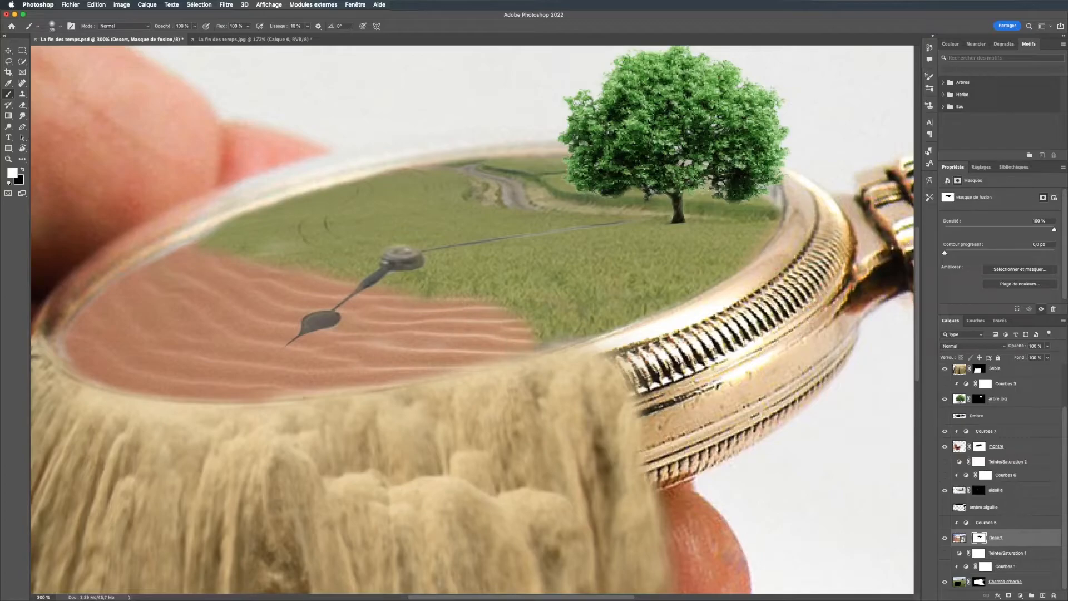
pyautogui.moveTo(560, 348)
pyautogui.mouseDown()
pyautogui.moveTo(521, 309)
pyautogui.moveTo(598, 326)
pyautogui.mouseUp()
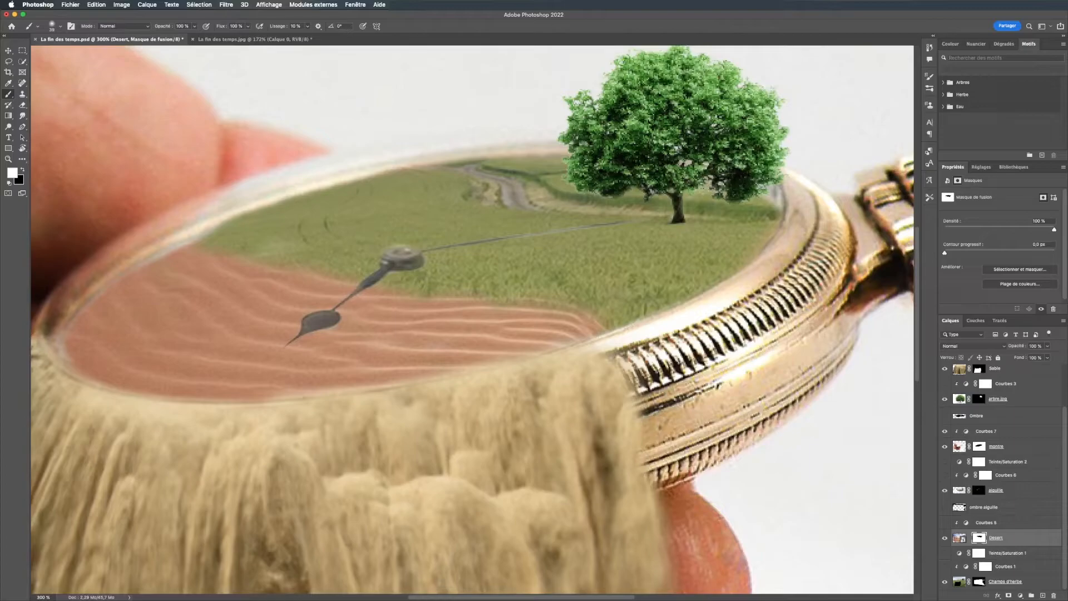
# Paint black on the Desert mask to trim the sand's right-hand edge beside the rim, and select the Champs d'herbe mask with white as foreground.
pyautogui.press('x')
pyautogui.moveTo(584, 319); pyautogui.dragTo(421, 299)
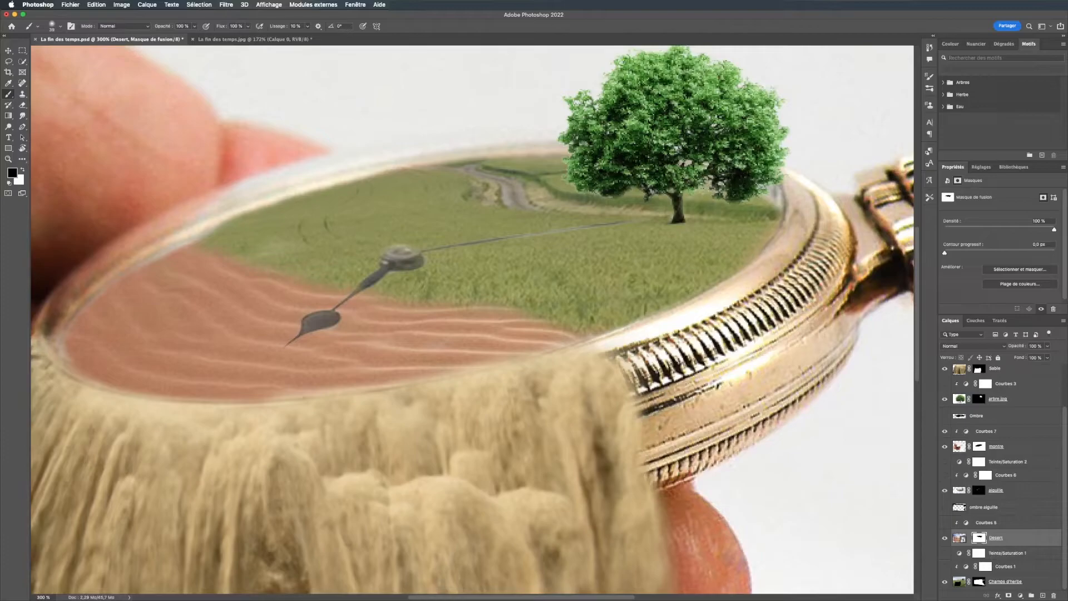
pyautogui.click(979, 582)
pyautogui.press('x')
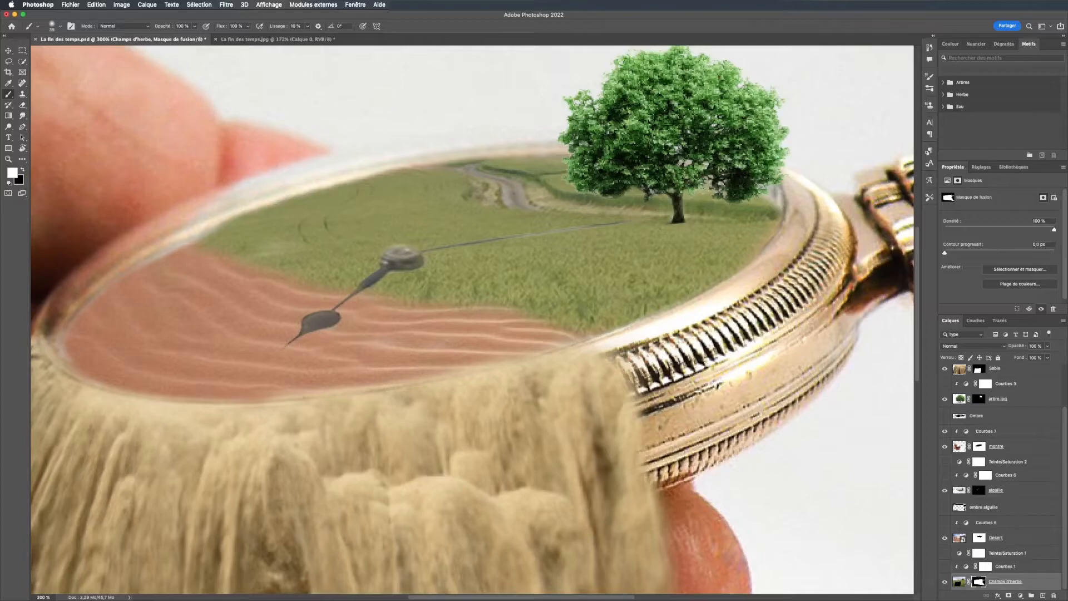
# Show the Courbes 3 adjustment and the Ombre layer that shades the grass under the tree, and select Ombre.
pyautogui.scroll(3, 1001, 479)
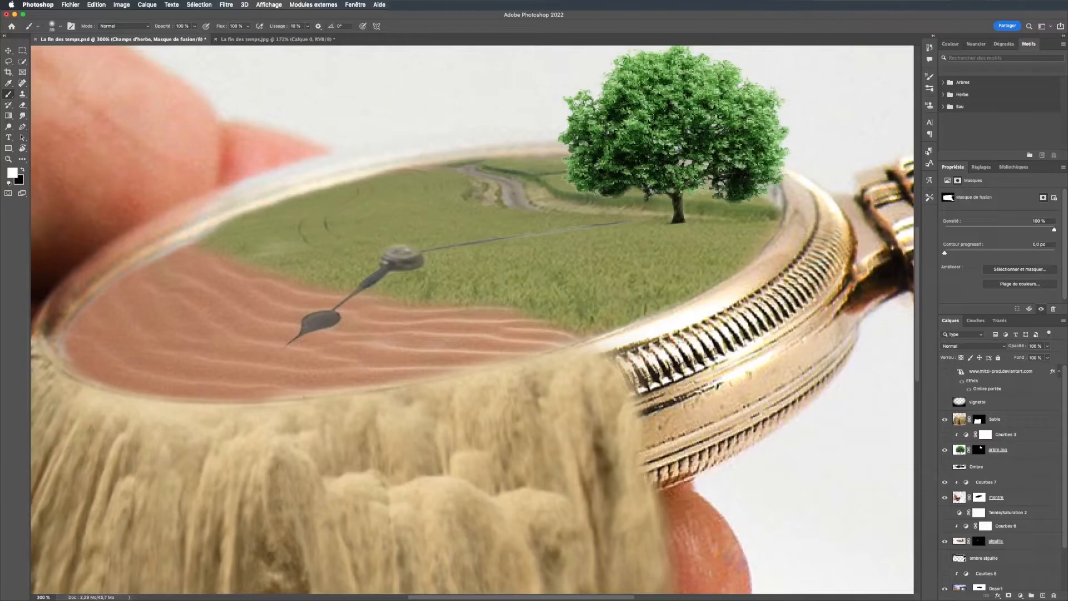
pyautogui.click(945, 435)
pyautogui.click(945, 435)
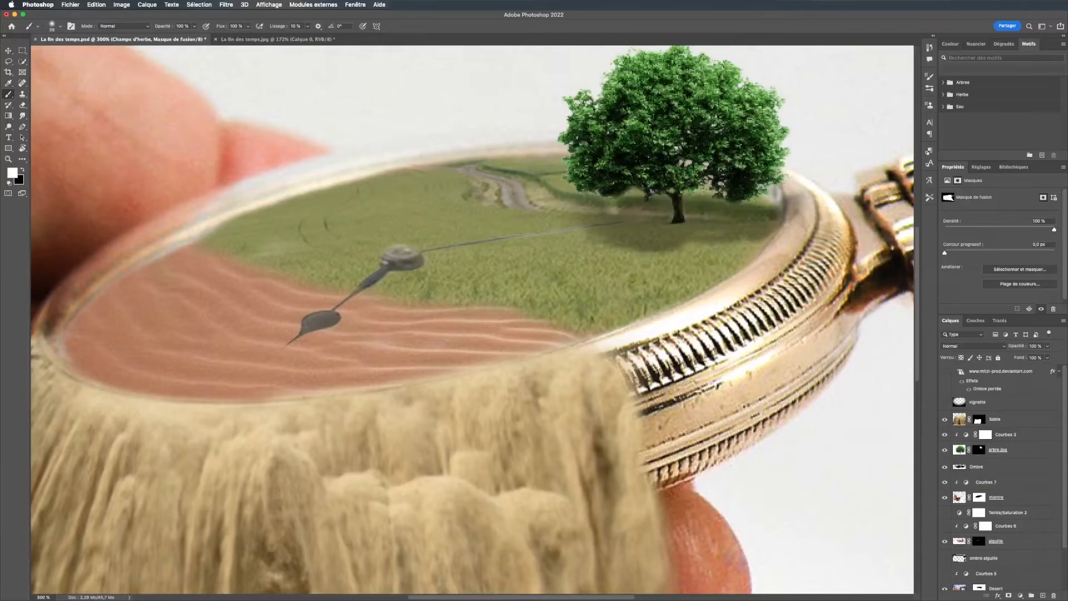
pyautogui.click(1013, 467)
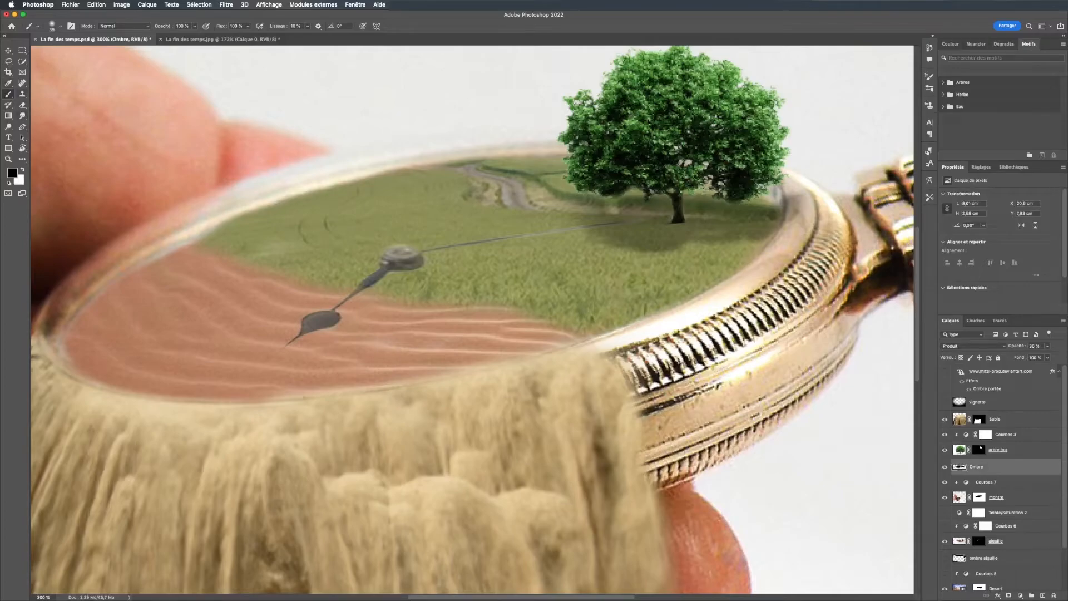
# Choose the Eraser for the Ombre layer and set its tip size to 28 px.
pyautogui.press('e')
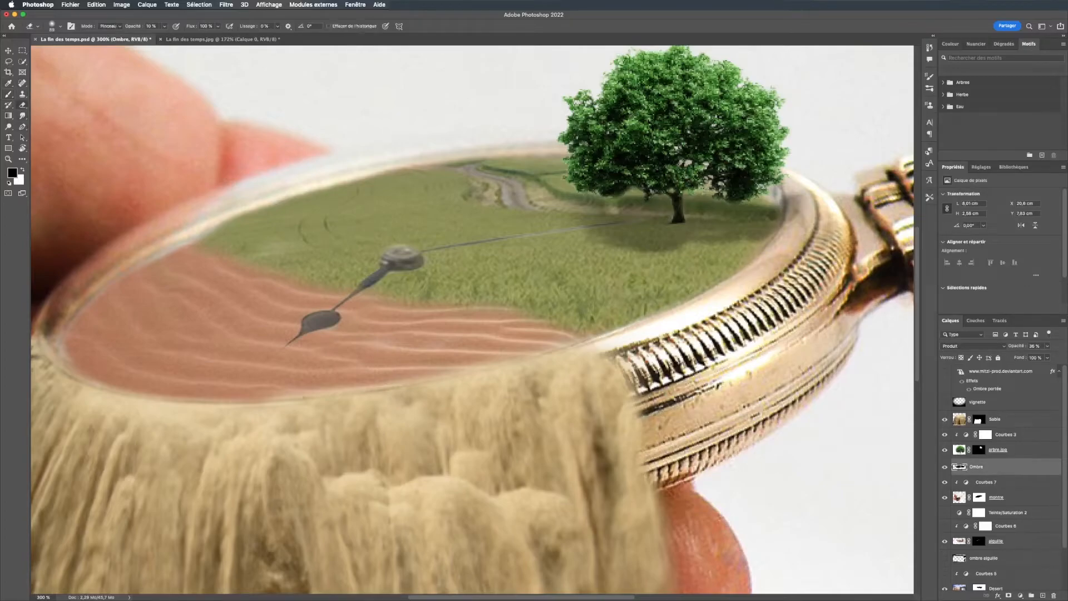
pyautogui.rightClick(656, 252)
pyautogui.write('28')
pyautogui.press('Return')
pyautogui.press('Return')
# Raise the Ombre layer's opacity to full to expose the painted shadow, and lower it to about 28%.
pyautogui.doubleClick(1013, 467)
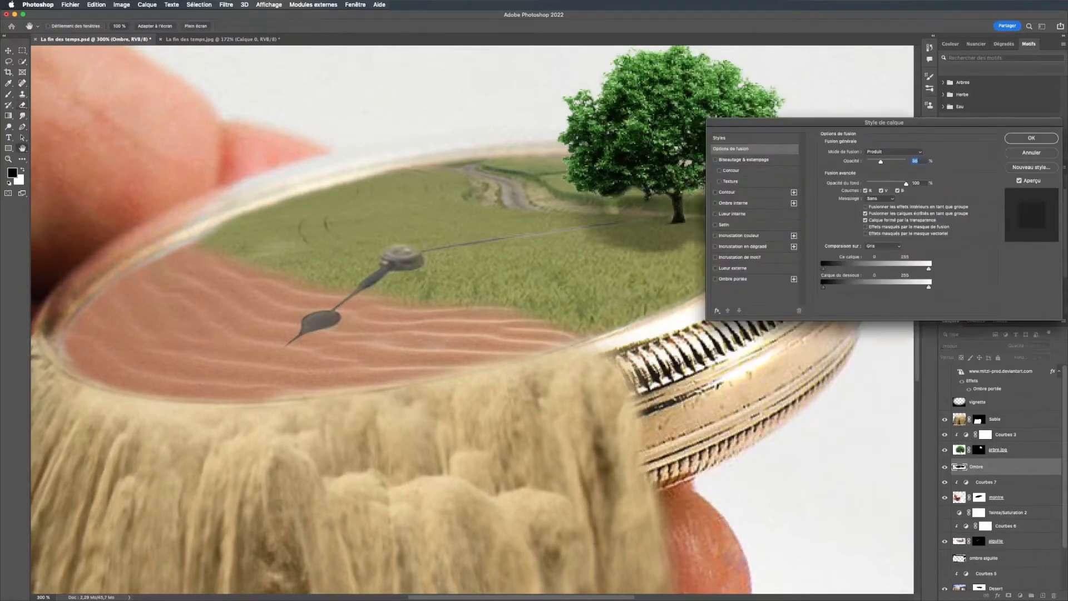
pyautogui.click(1032, 152)
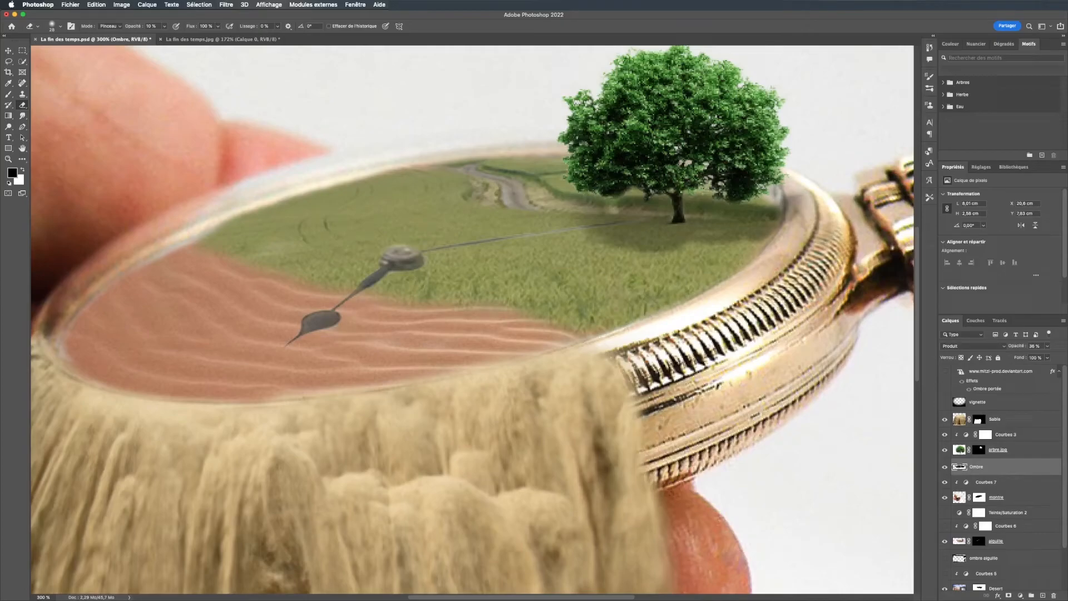
pyautogui.click(1047, 346)
pyautogui.press('Return')
pyautogui.click(1047, 346)
pyautogui.moveTo(1030, 356); pyautogui.dragTo(1062, 356)
pyautogui.press('Return')
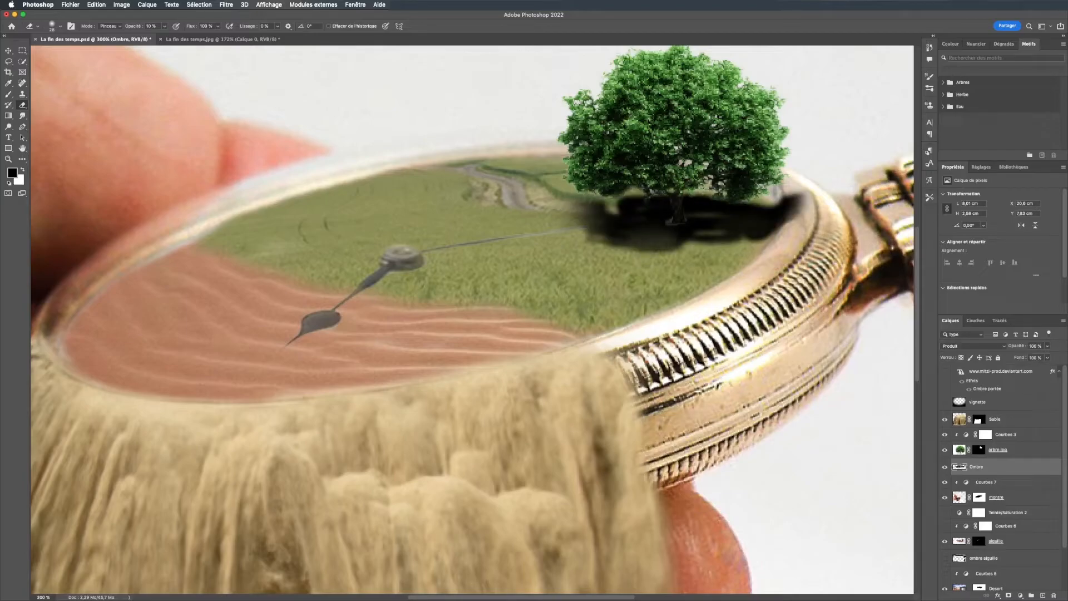
pyautogui.click(1048, 346)
pyautogui.moveTo(1050, 356); pyautogui.dragTo(1017, 357)
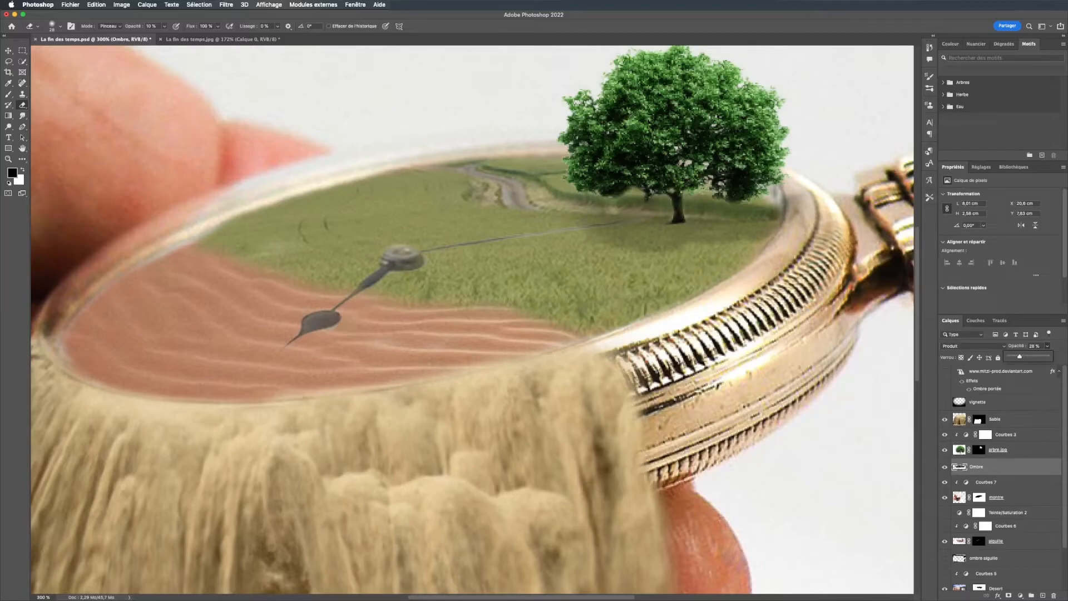
# Show the ombre aiguille layer and reduce its opacity to 21% for a soft shadow beneath the watch hands.
pyautogui.scroll(-3, 1002, 473)
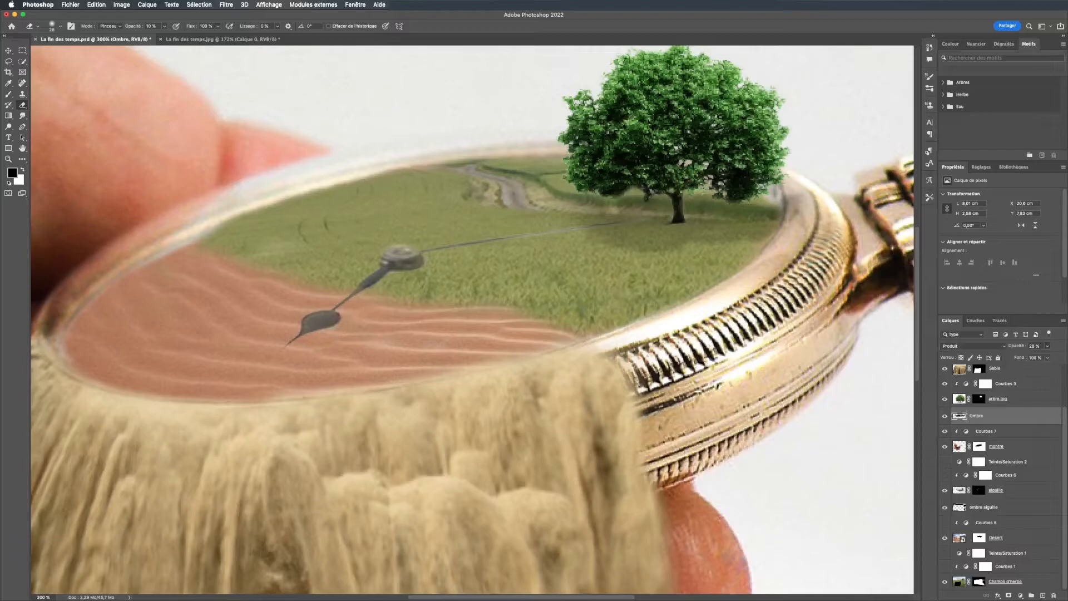
pyautogui.click(945, 507)
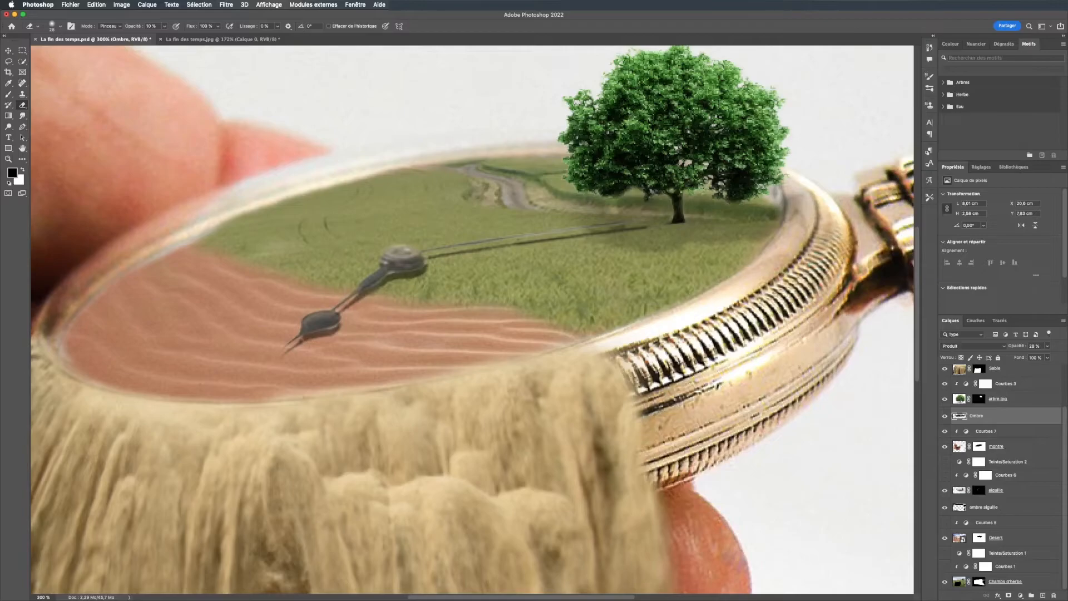
pyautogui.click(996, 507)
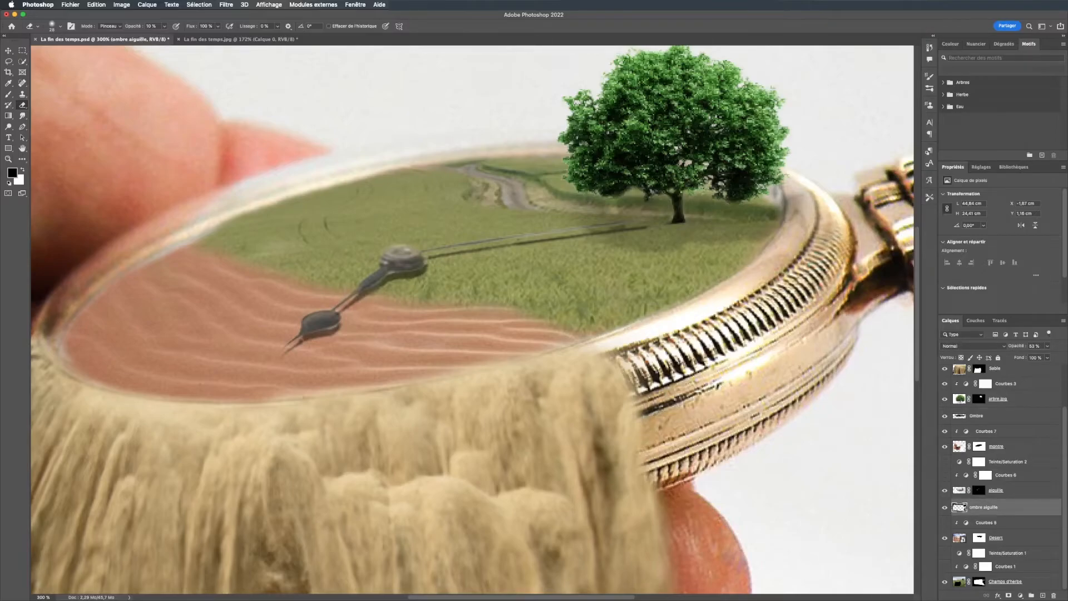
pyautogui.click(1047, 345)
pyautogui.moveTo(1030, 357); pyautogui.dragTo(1038, 356)
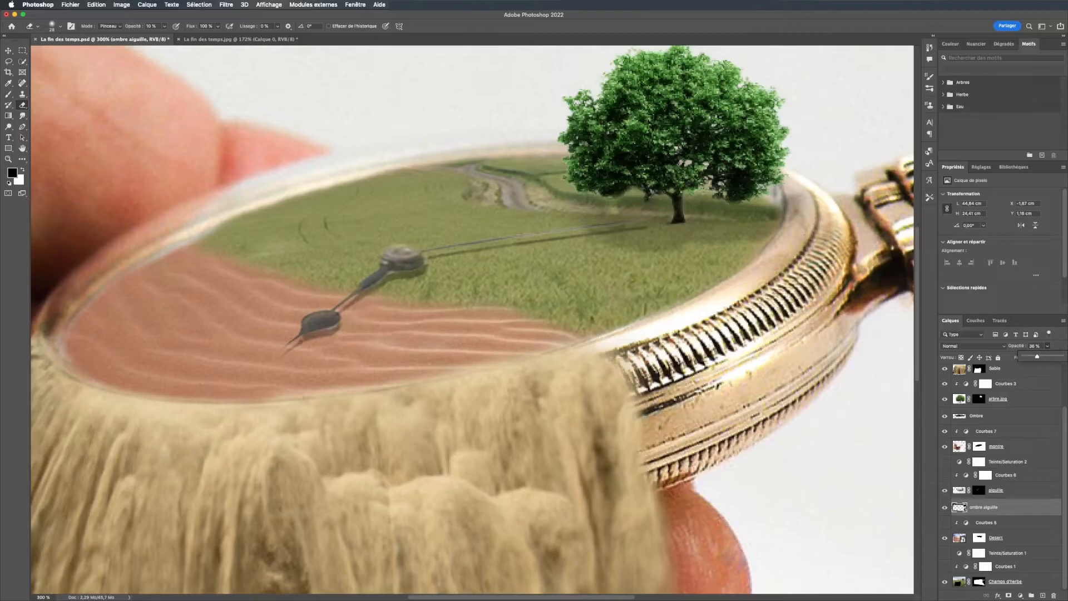
pyautogui.moveTo(1037, 356); pyautogui.dragTo(1028, 357)
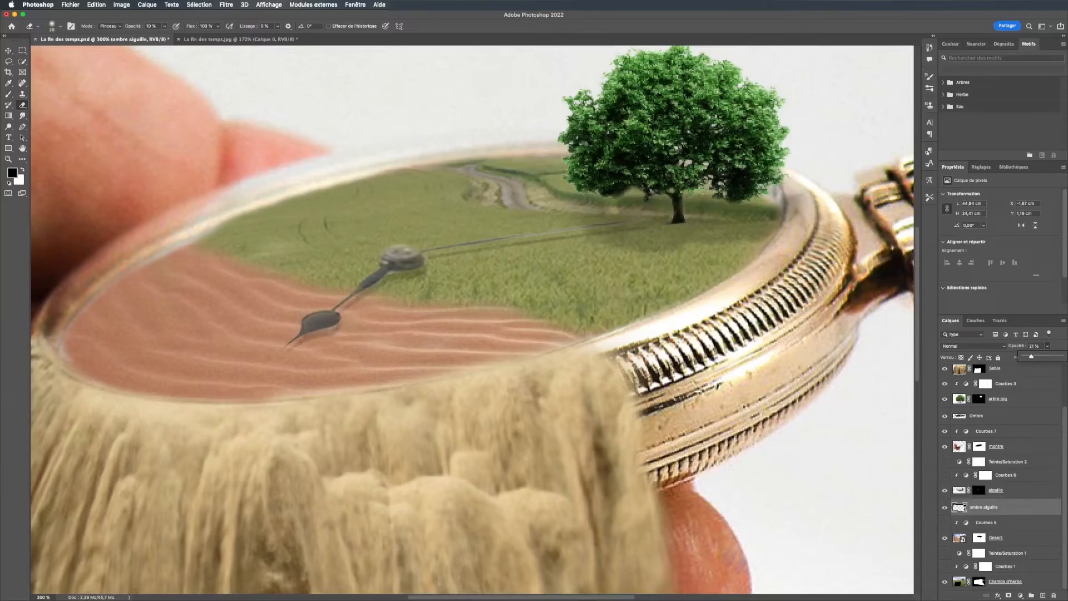
# Show the Courbes 5, Teinte/Saturation 1 and Courbes 1 adjustments, toggling them to compare their effect on the grass and sand.
pyautogui.click(945, 523)
pyautogui.click(945, 522)
pyautogui.click(945, 522)
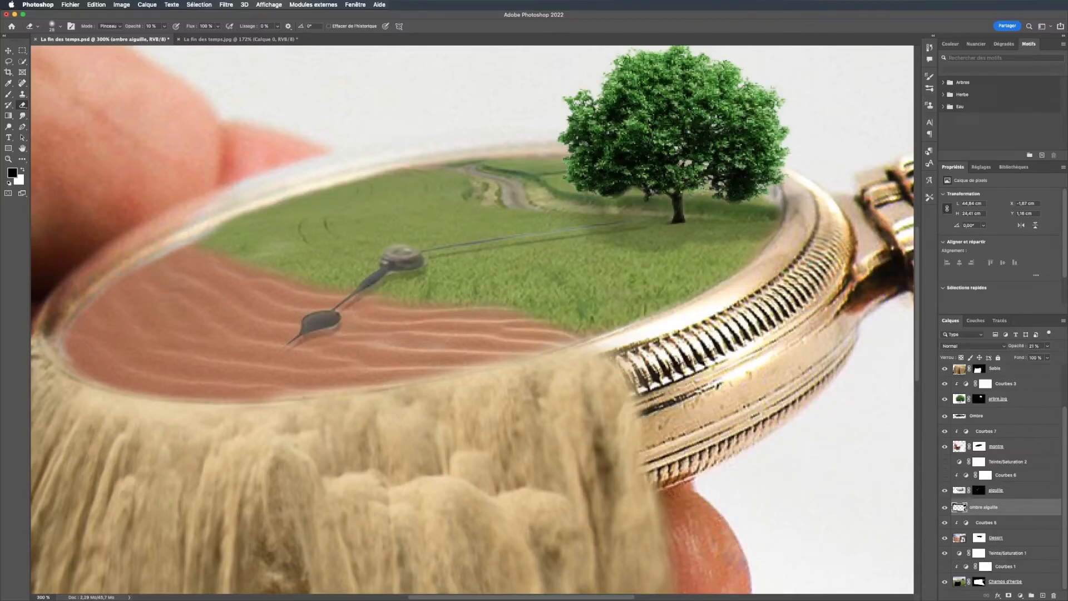
pyautogui.click(945, 567)
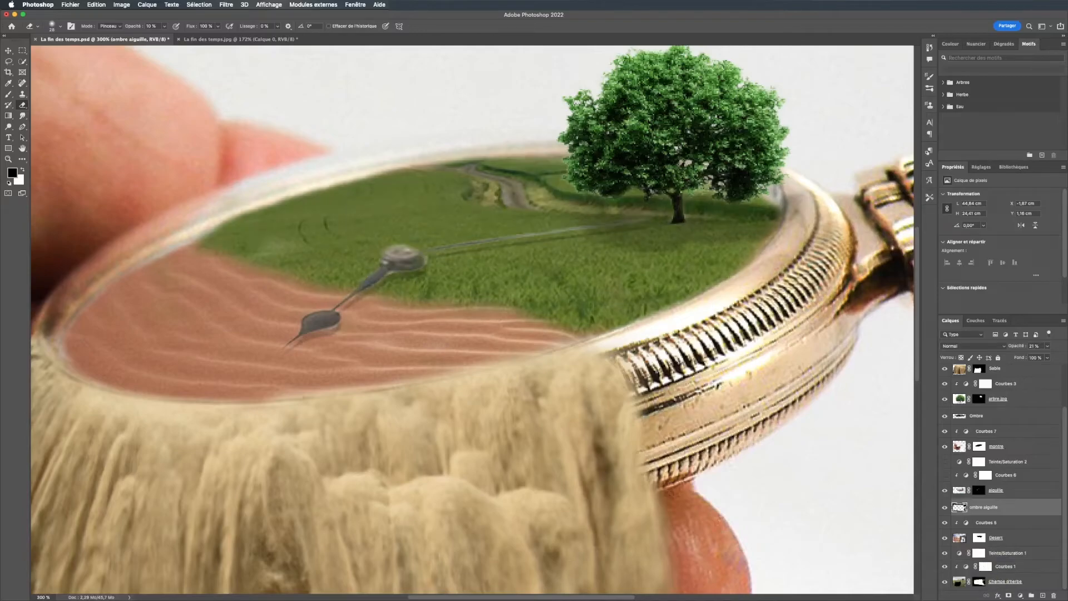
pyautogui.click(945, 567)
pyautogui.click(945, 567)
# Turn on the Courbes 6 and Teinte/Saturation 2 adjustments, toggling each to compare the dial's colours with and without it.
pyautogui.click(944, 475)
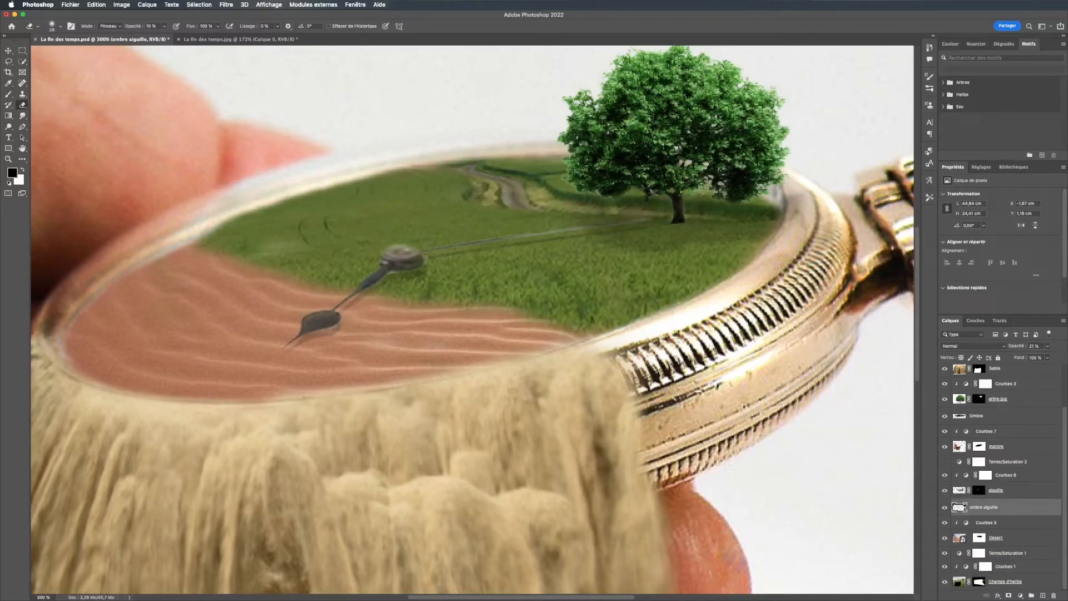
pyautogui.click(945, 475)
pyautogui.click(945, 475)
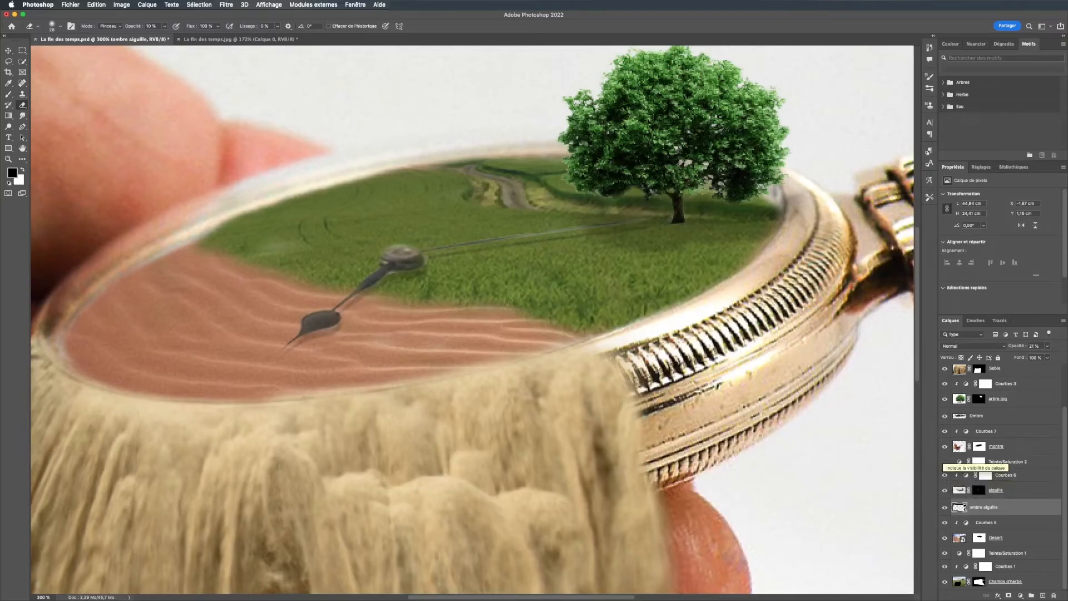
pyautogui.click(945, 461)
pyautogui.click(945, 461)
pyautogui.click(945, 461)
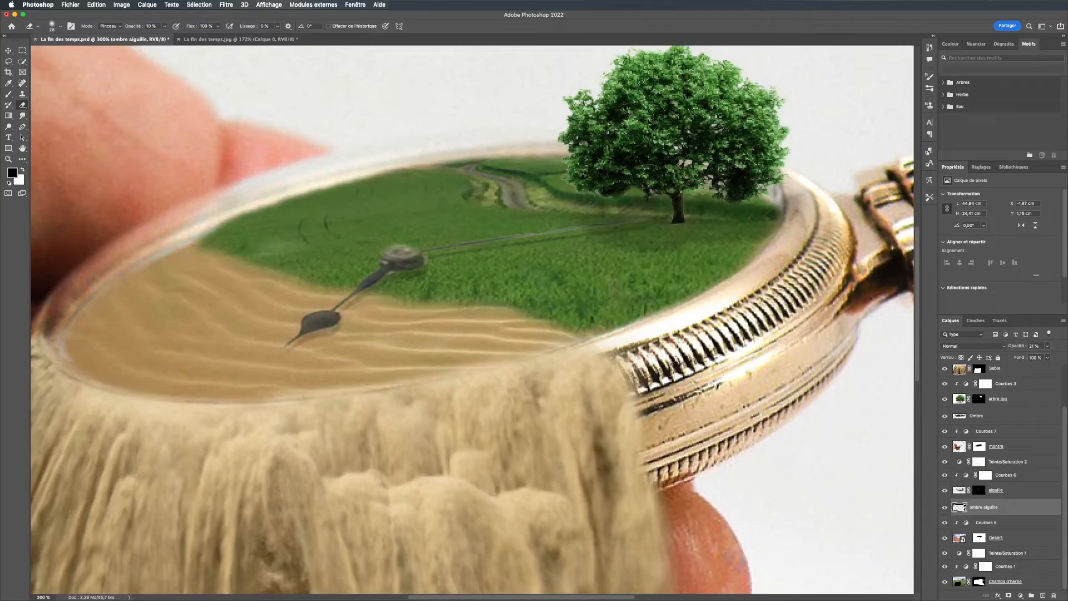
pyautogui.click(945, 461)
pyautogui.click(945, 461)
pyautogui.click(945, 461)
# Show the vignette layer, toggling it to compare the darkened edges, and switch to the La fin des temps.jpg document.
pyautogui.scroll(3, 1002, 476)
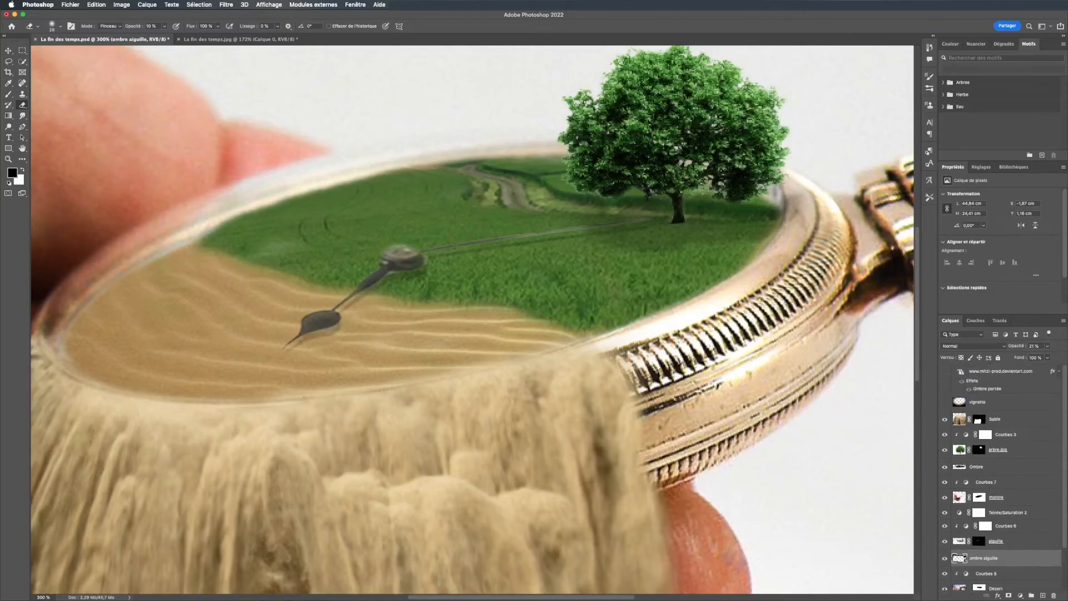
pyautogui.scroll(-3, 1002, 476)
pyautogui.scroll(3, 1001, 476)
pyautogui.click(945, 402)
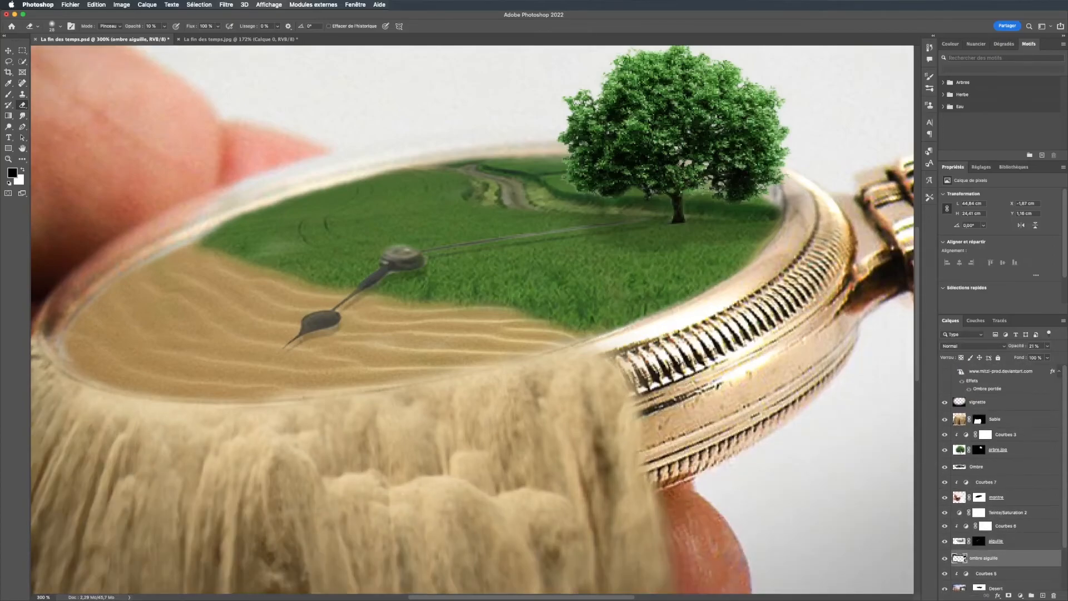
pyautogui.press('super+minus')
pyautogui.press('super+minus')
pyautogui.press('super+plus')
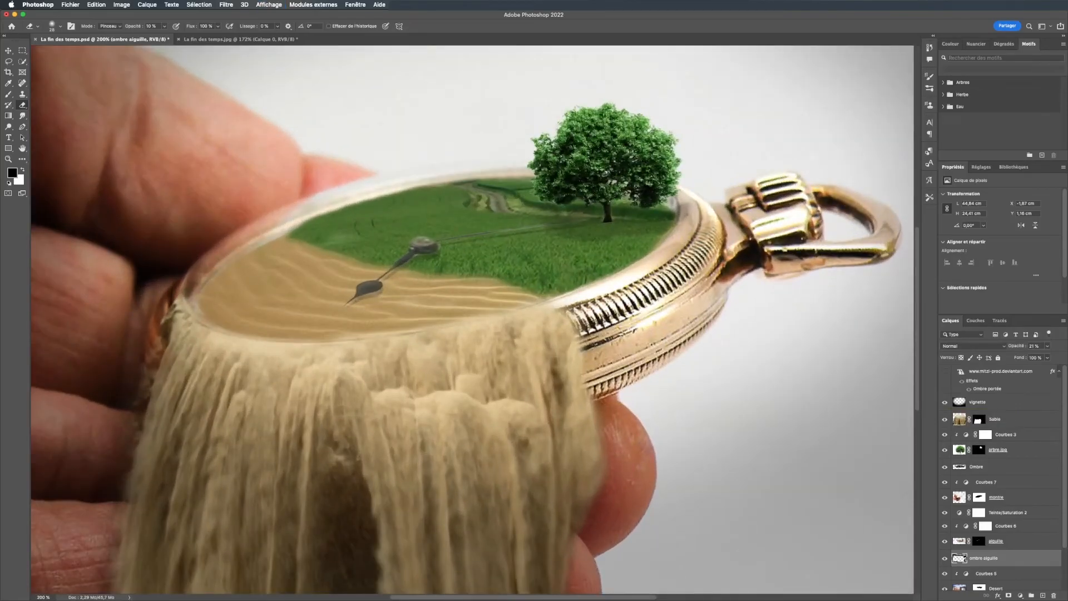
pyautogui.click(945, 401)
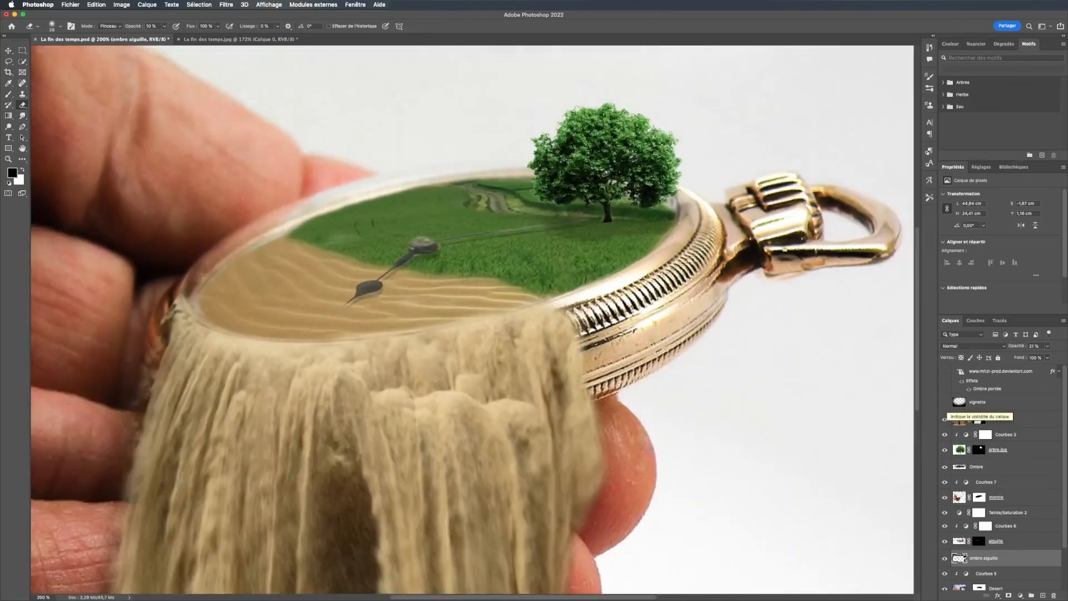
pyautogui.click(945, 402)
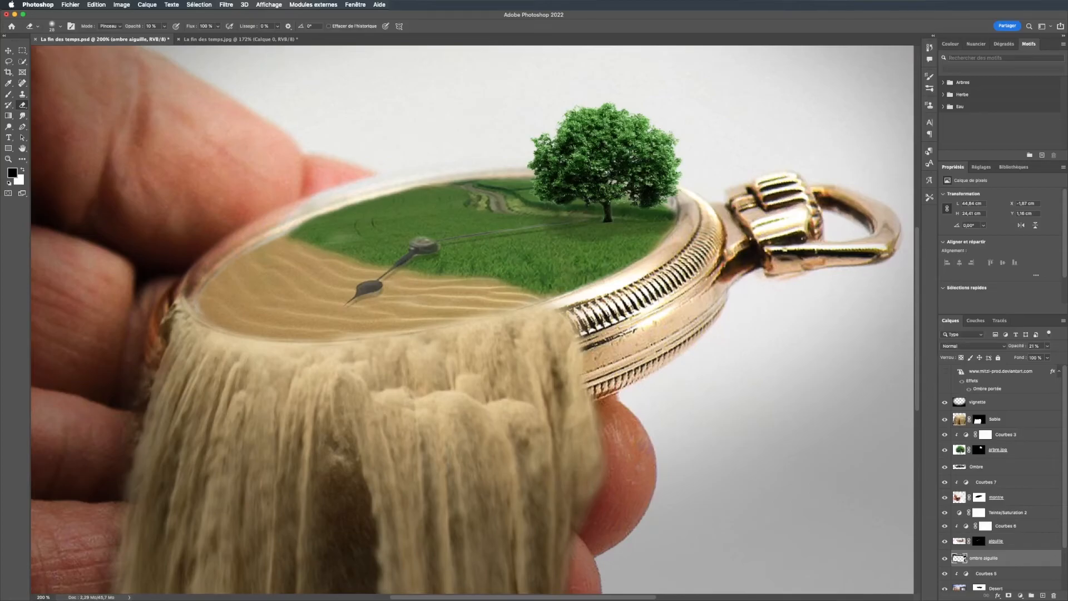
pyautogui.click(240, 39)
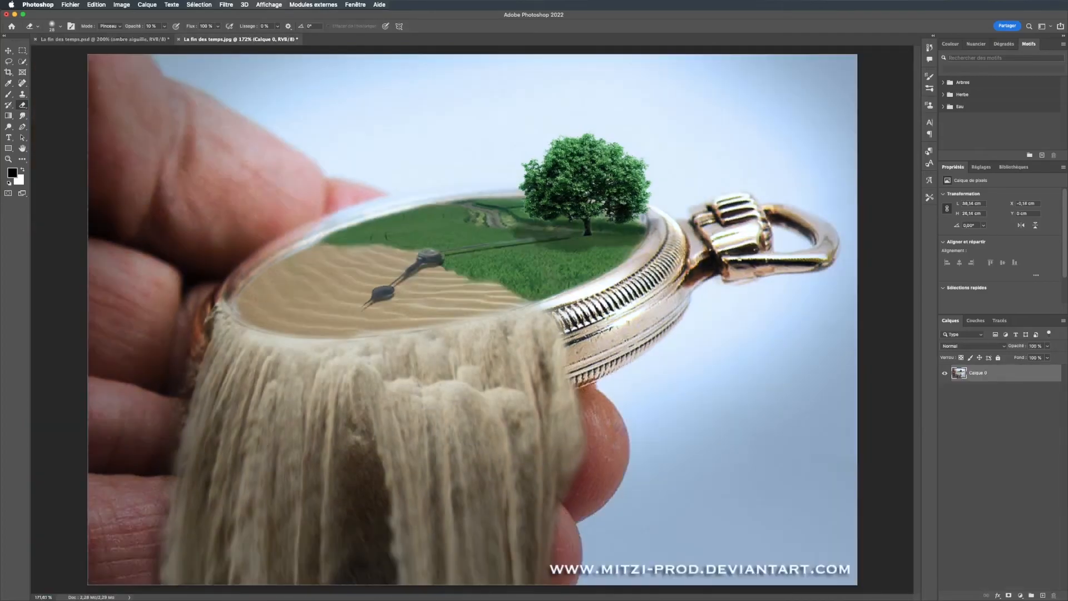